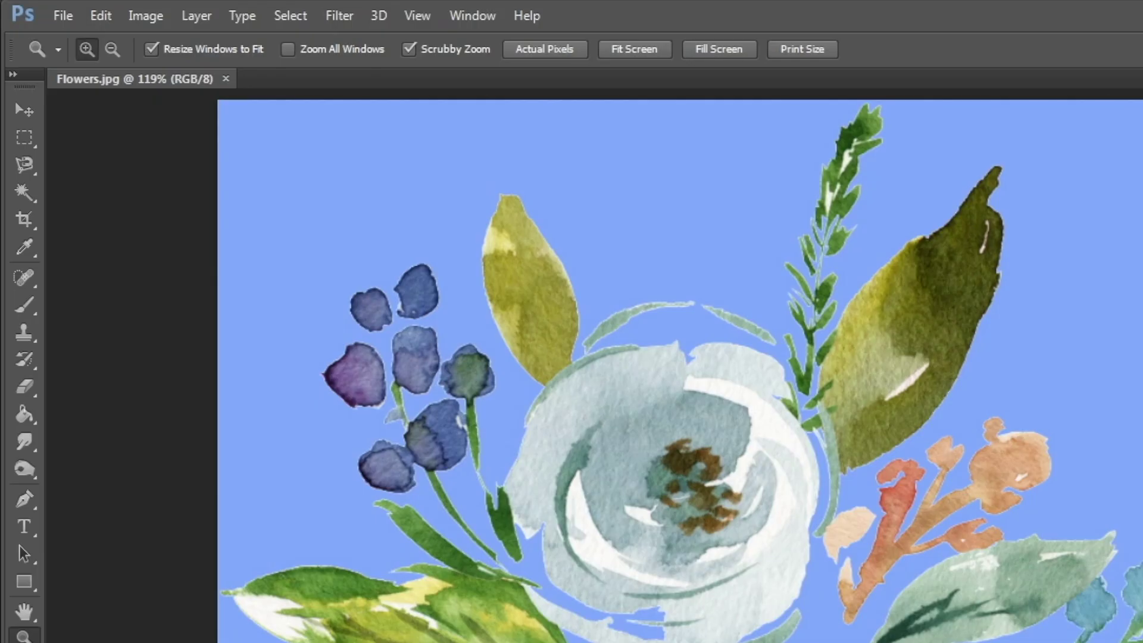
# Sample the flowers' blue background in Color Range, raising fuzziness to 200 then lowering it
pyautogui.click(165, 9)
pyautogui.click(326, 198)
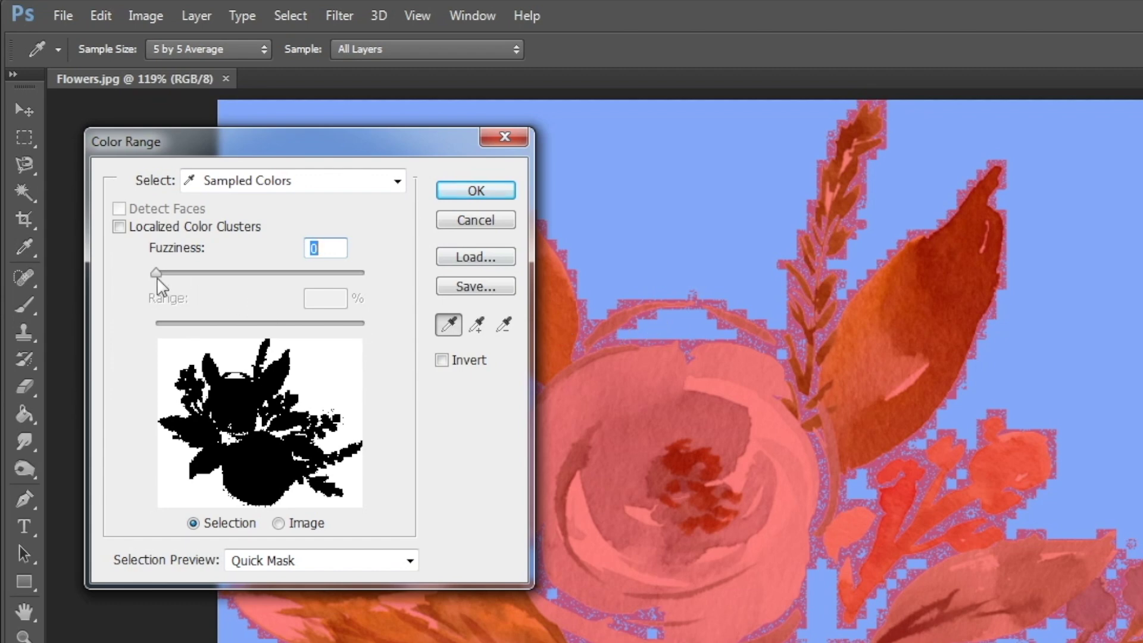
pyautogui.moveTo(156, 277); pyautogui.dragTo(367, 277)
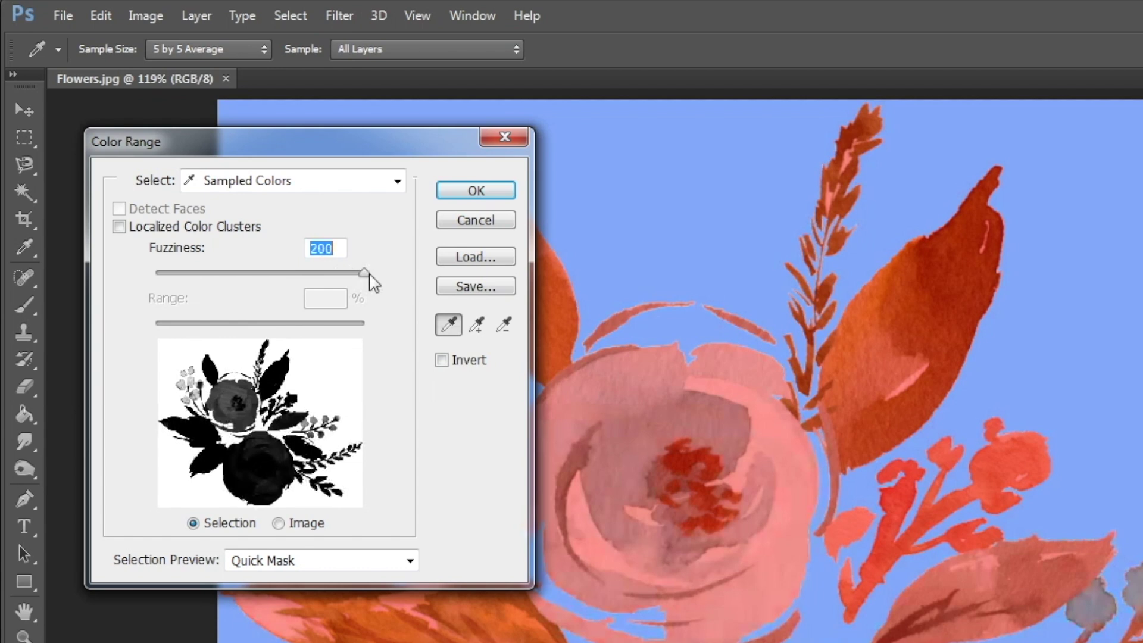
pyautogui.moveTo(366, 273); pyautogui.dragTo(188, 278)
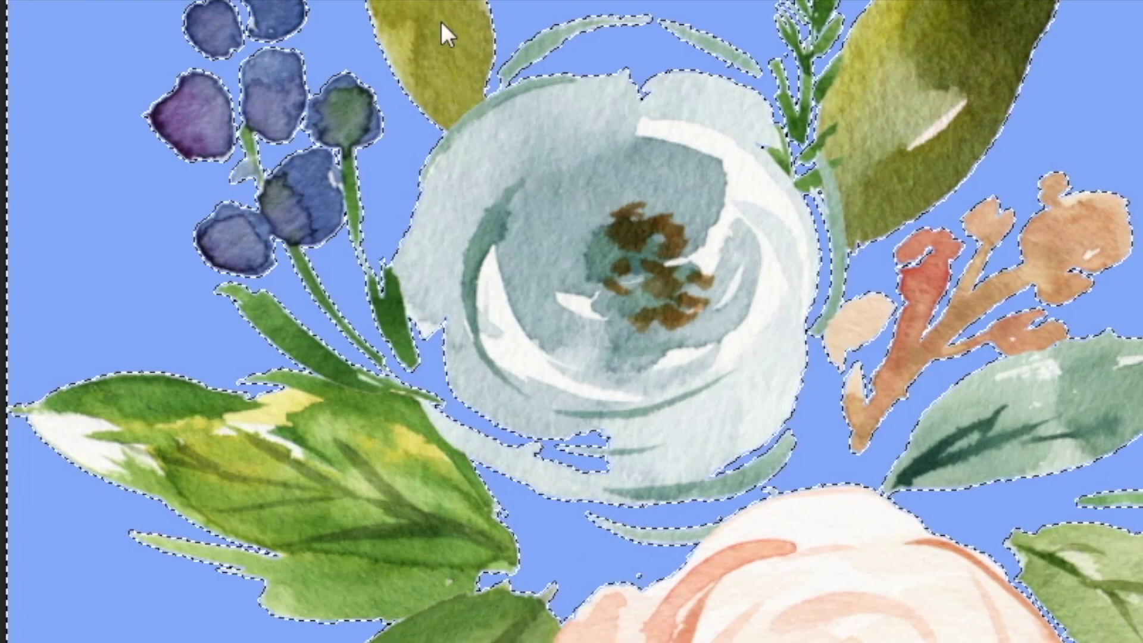
# Invert the selection and copy the flowers onto a new Layer 1 with Ctrl+J
pyautogui.rightClick(308, 185)
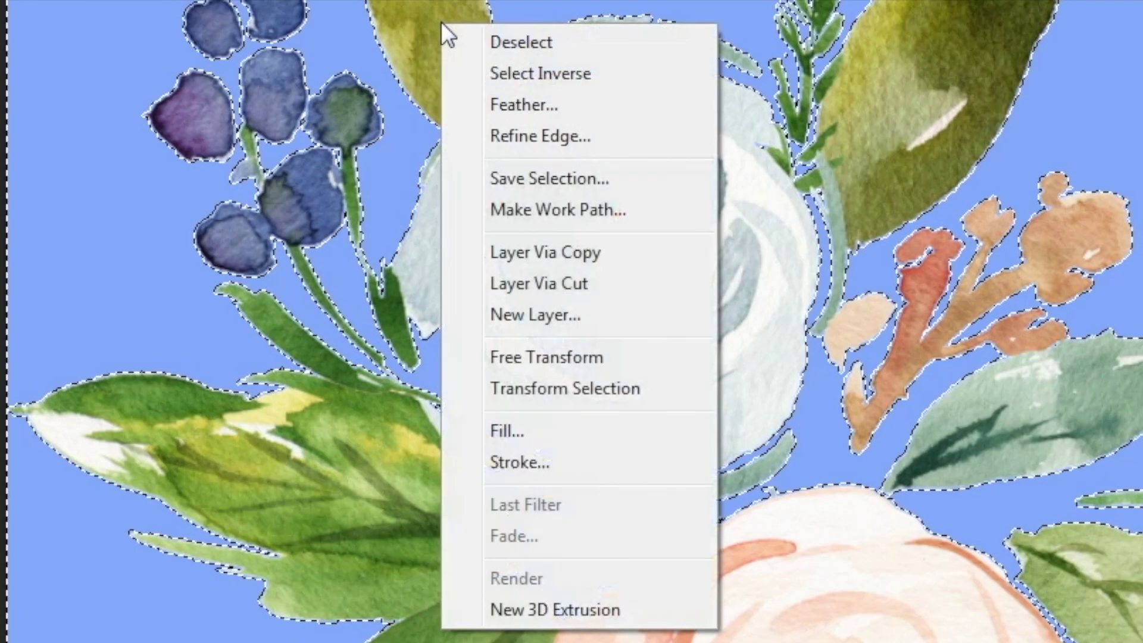
pyautogui.click(479, 67)
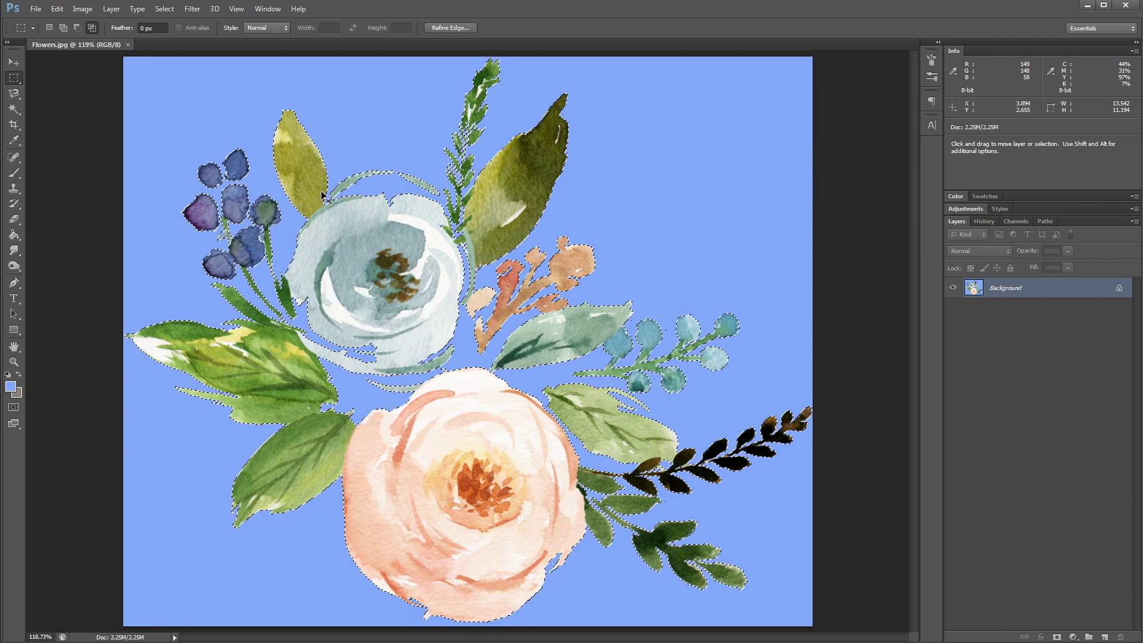
pyautogui.hotkey('ctrl', 'j')
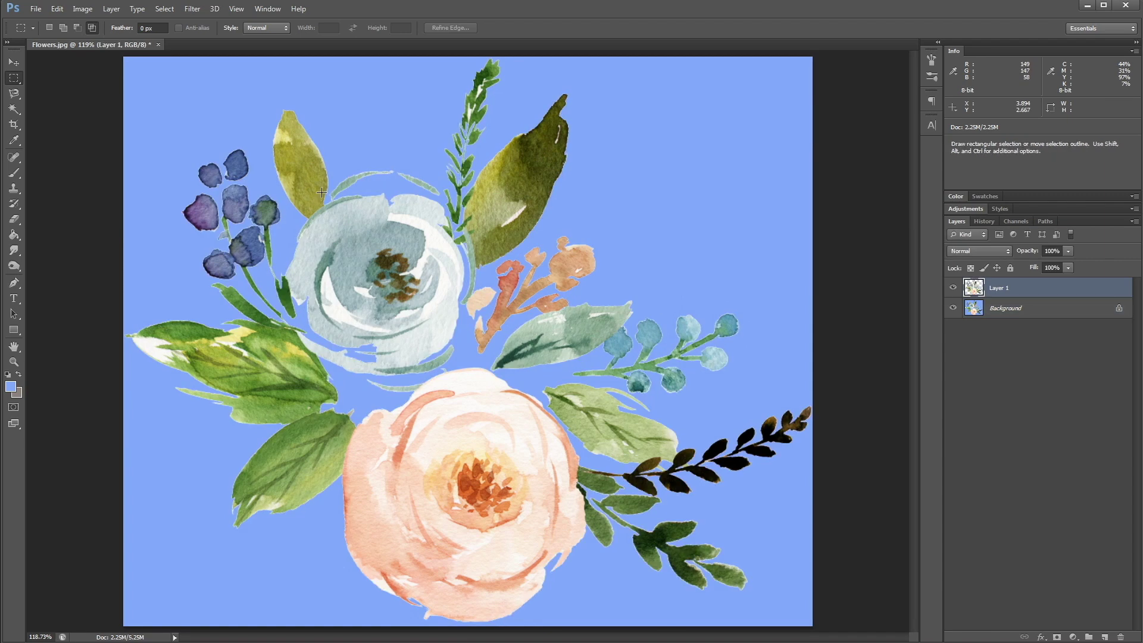
# Toggle the Background layer's visibility to check the flowers against transparency
pyautogui.click(953, 308)
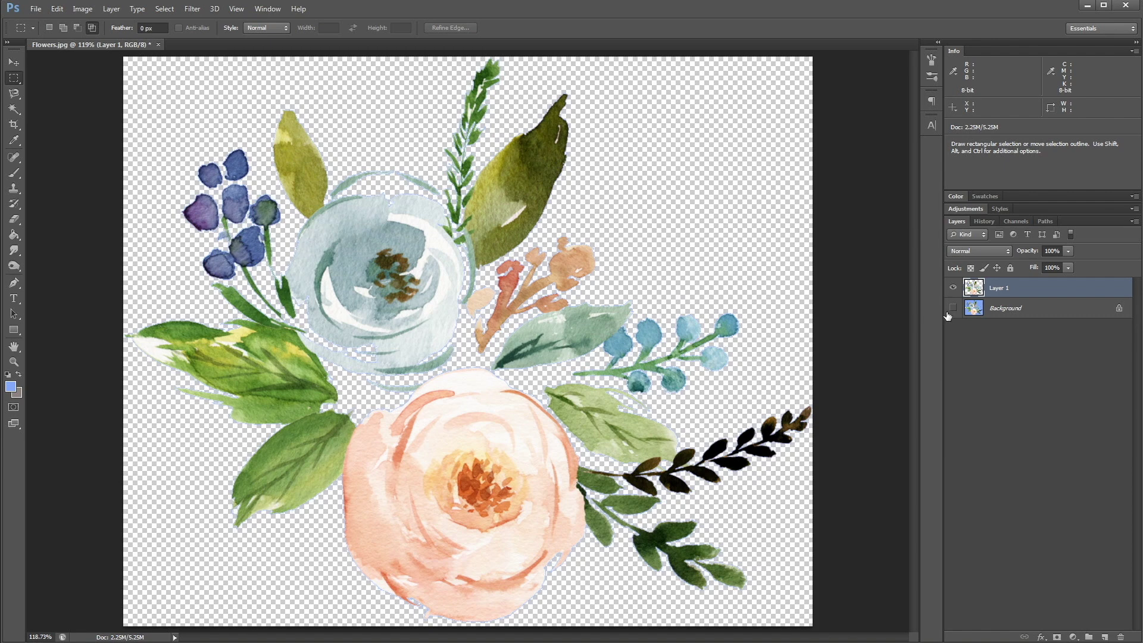
pyautogui.click(952, 309)
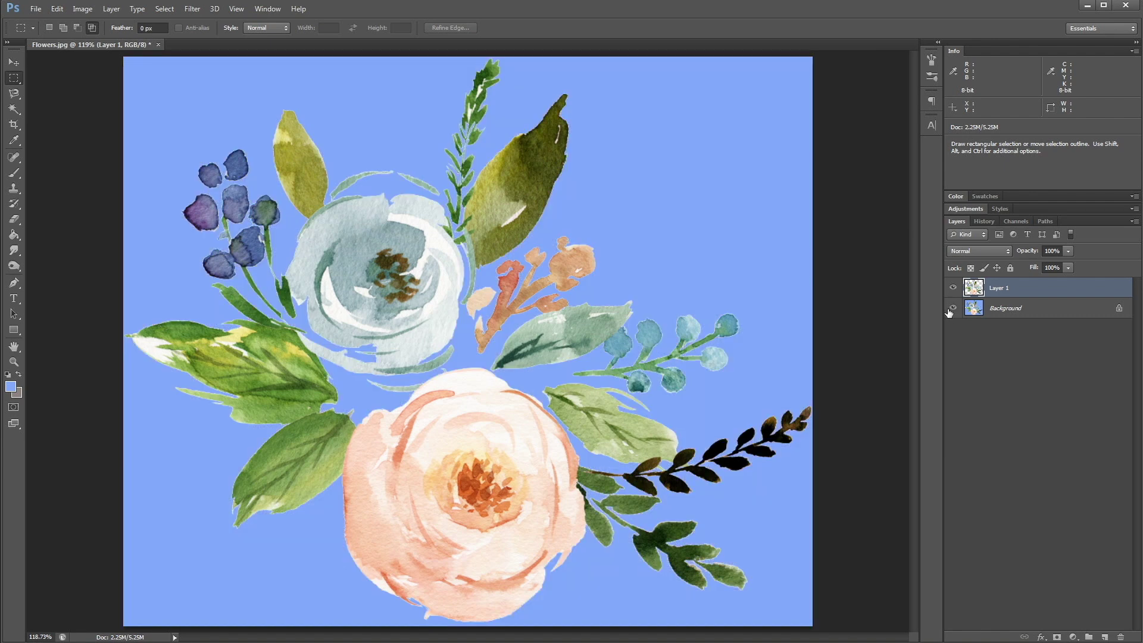
pyautogui.click(952, 308)
pyautogui.click(952, 309)
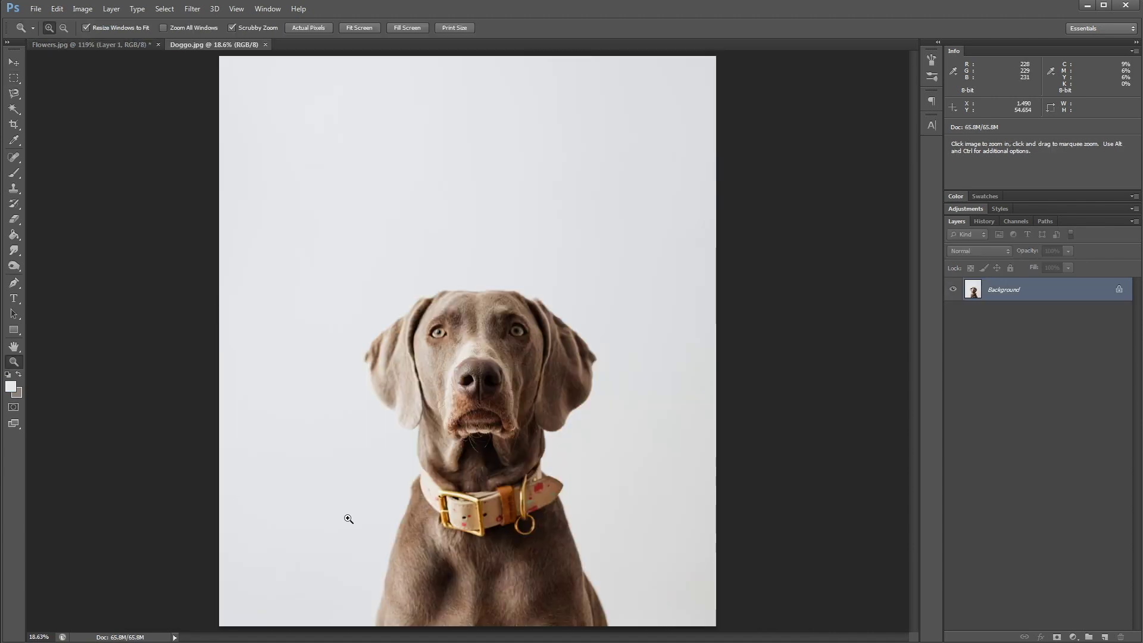
# Zoom in on Doggo.jpg and Color Range-select its pale background, with fuzziness lowered to about 14
pyautogui.click(458, 488)
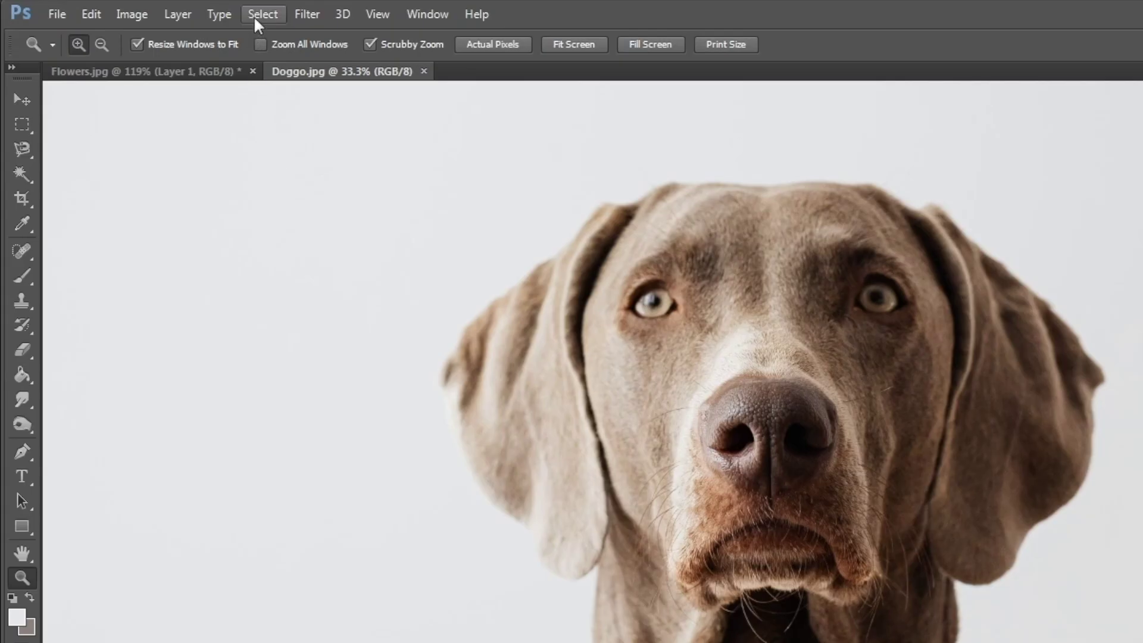
pyautogui.click(165, 8)
pyautogui.click(202, 112)
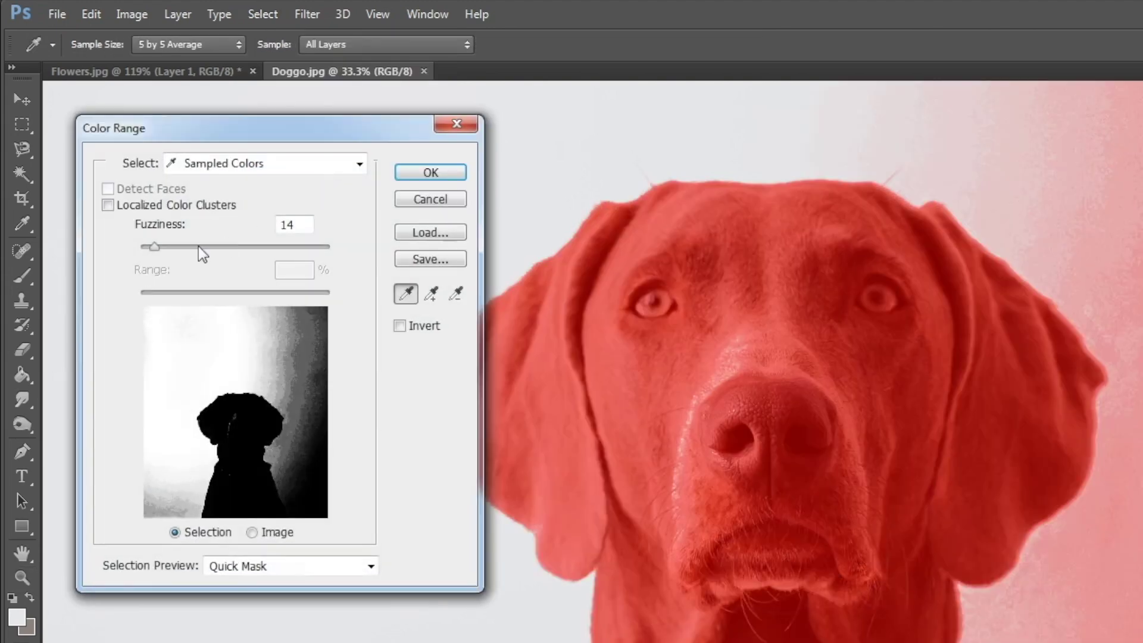
pyautogui.moveTo(154, 246); pyautogui.dragTo(321, 254)
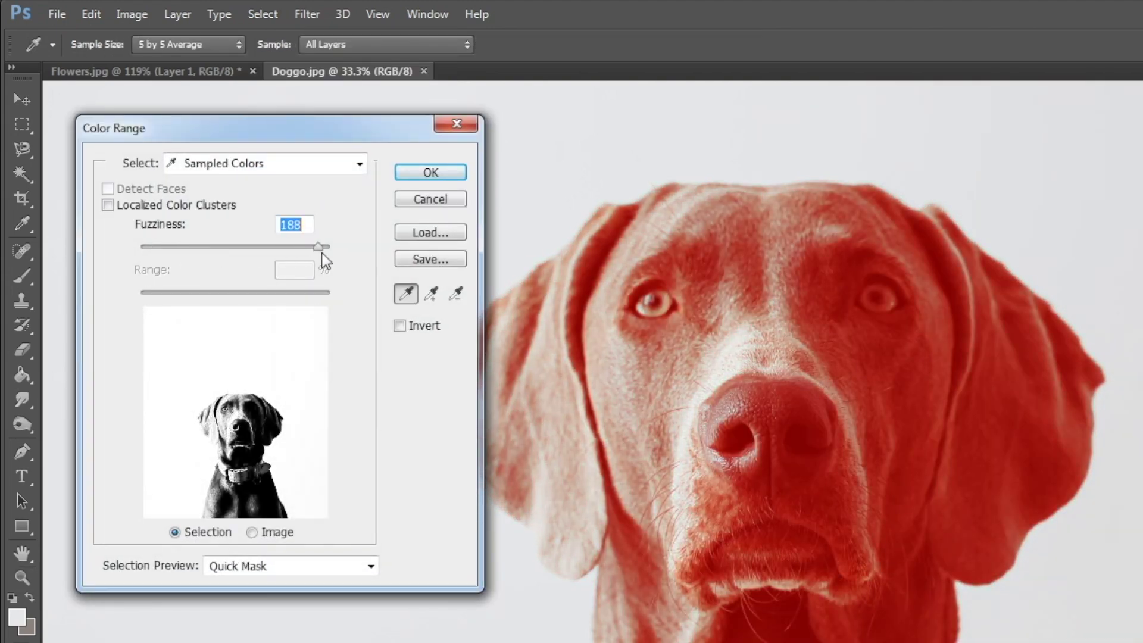
pyautogui.moveTo(323, 259); pyautogui.dragTo(216, 251)
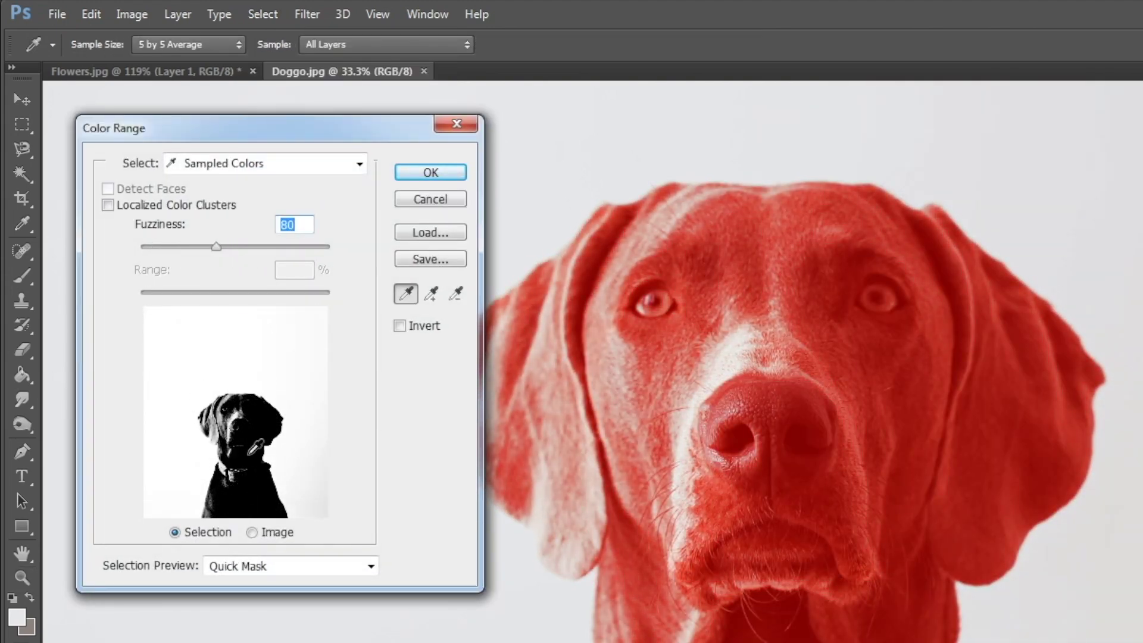
pyautogui.moveTo(218, 248); pyautogui.dragTo(154, 249)
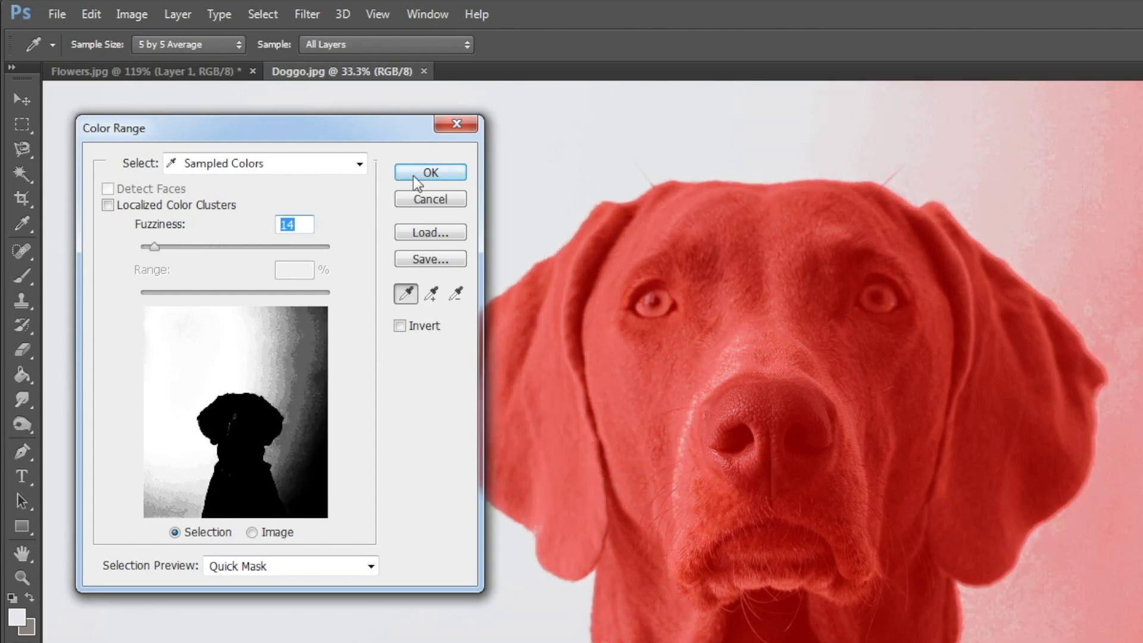
pyautogui.click(419, 175)
pyautogui.moveTo(723, 107); pyautogui.dragTo(632, 309)
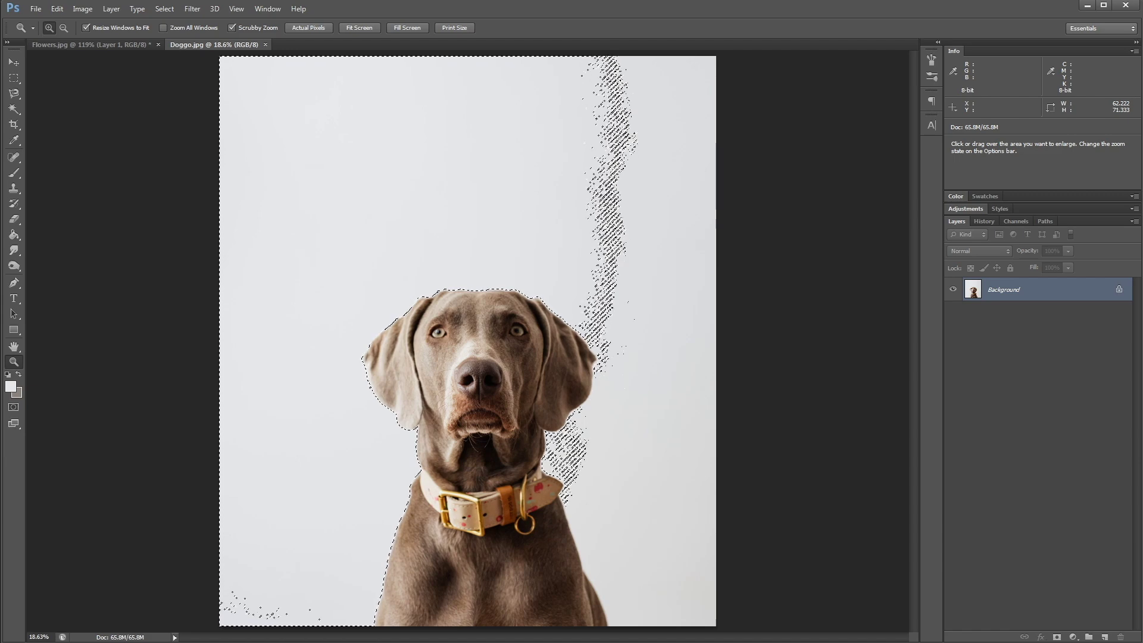
# Sample several patches of the dog's pale background with the Magic Wand
pyautogui.press('w')
pyautogui.click(298, 178)
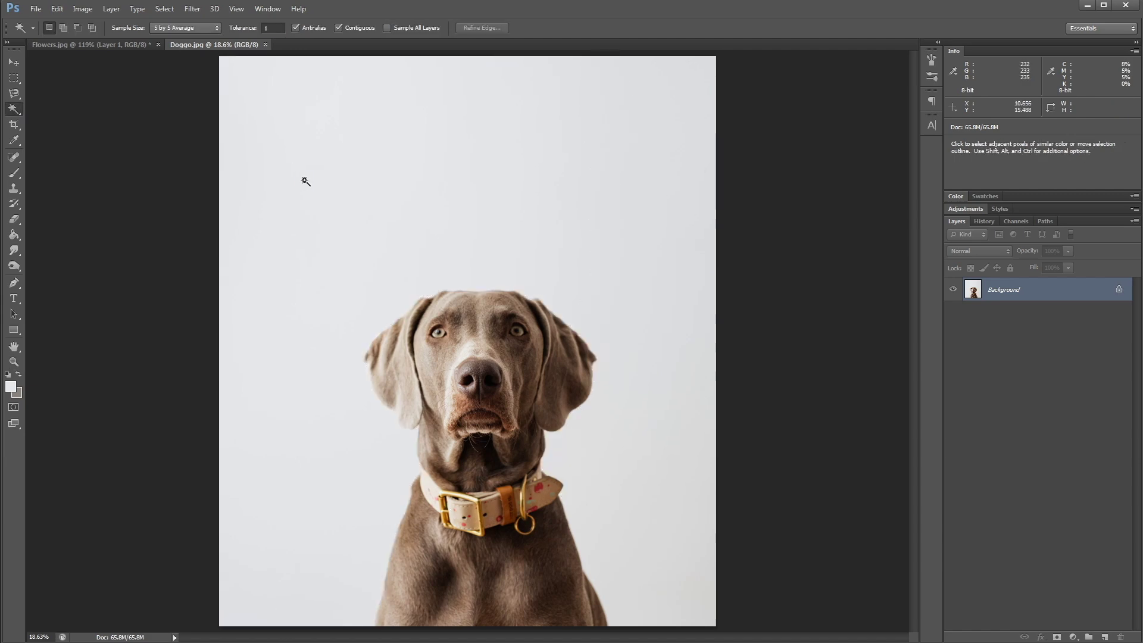
pyautogui.click(468, 157)
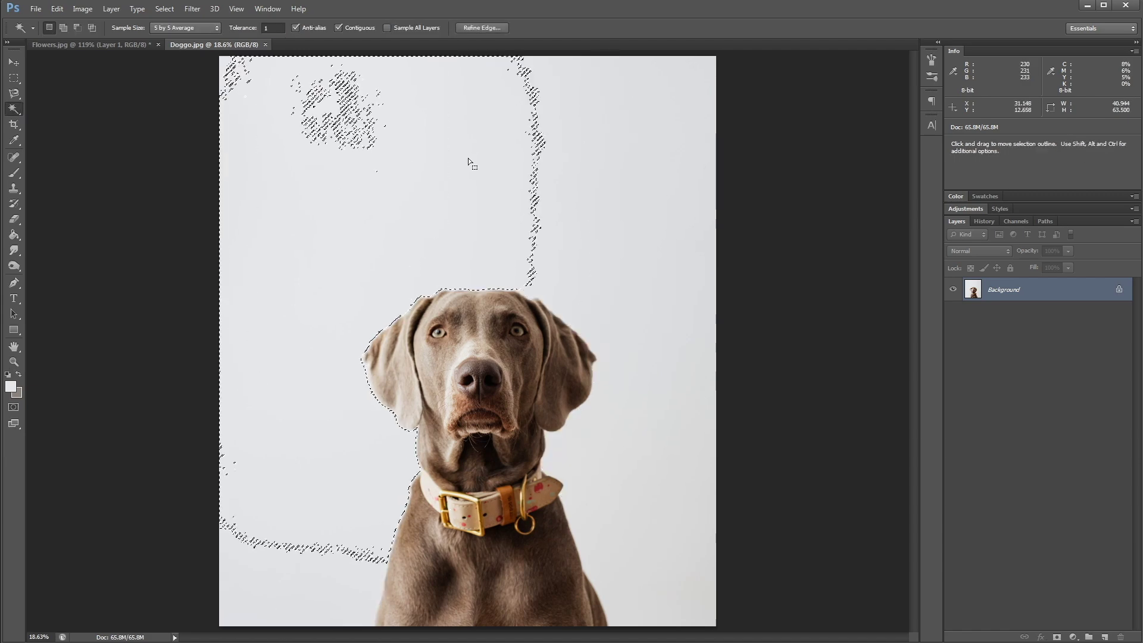
pyautogui.click(567, 164)
pyautogui.click(645, 201)
pyautogui.click(665, 419)
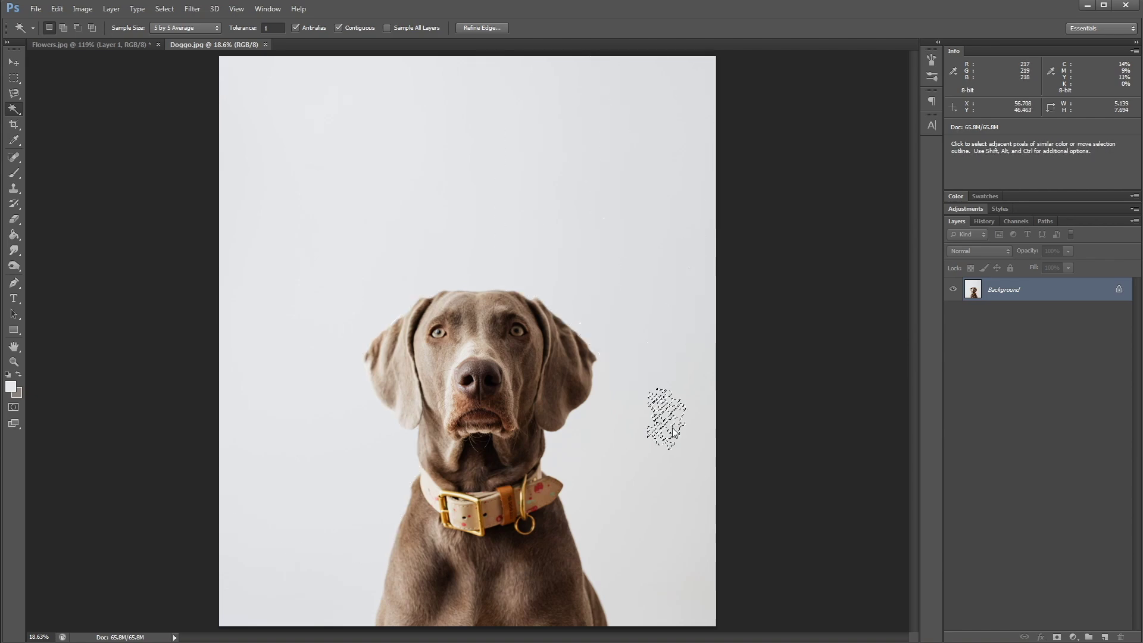
pyautogui.click(621, 449)
pyautogui.click(328, 413)
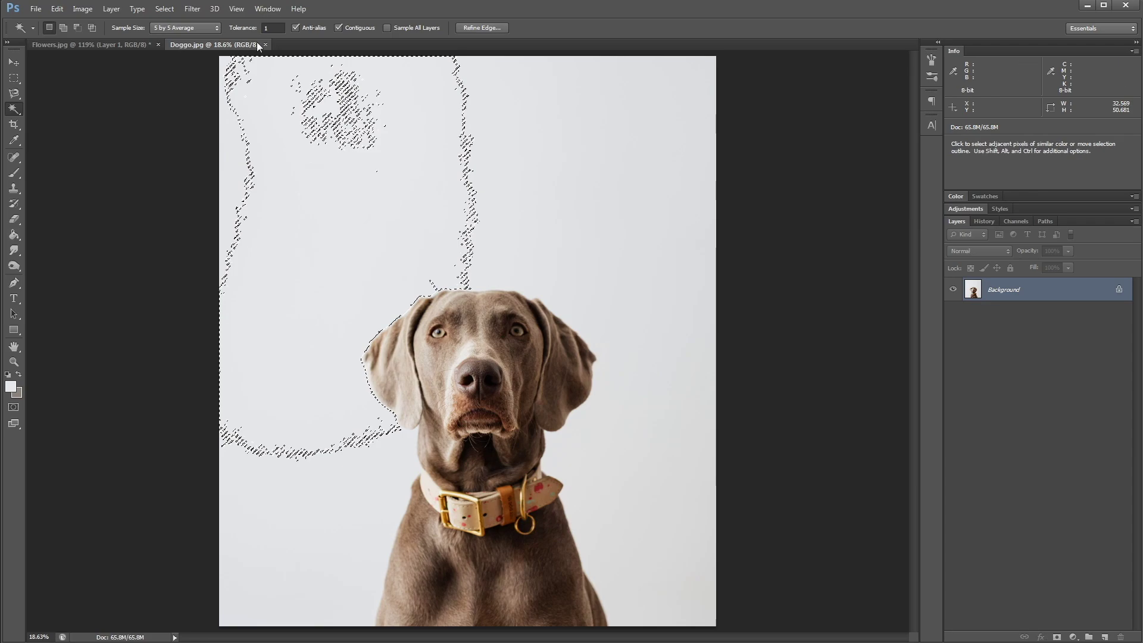
# Retry the wand at tolerance 50, then 10, then 20 to select the whole background
pyautogui.doubleClick(266, 28)
pyautogui.write('50')
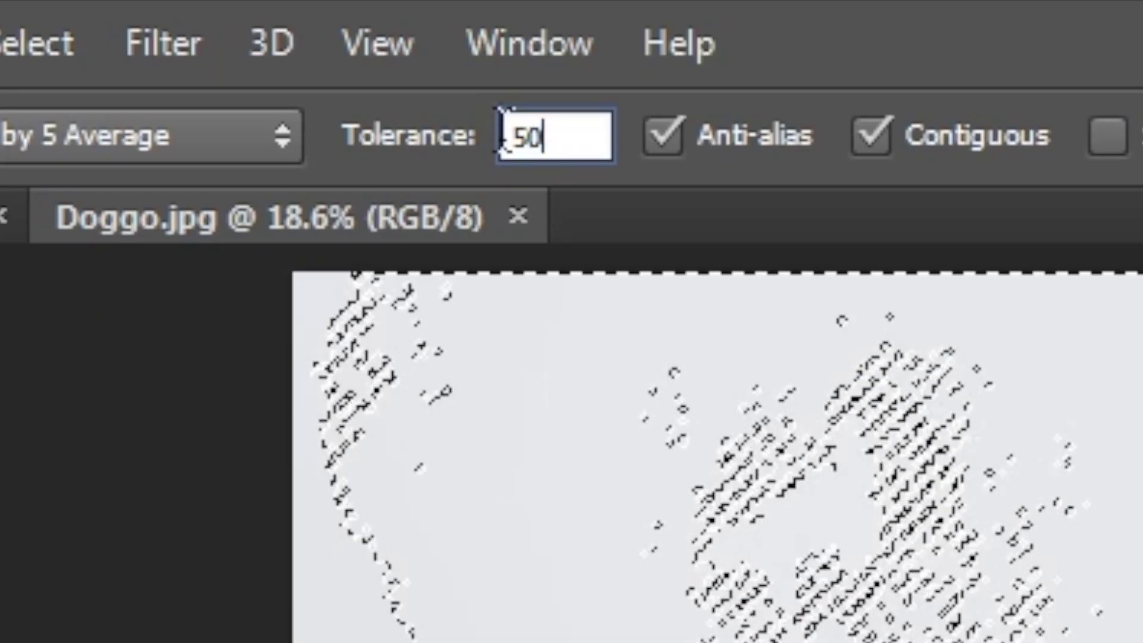
pyautogui.click(446, 275)
pyautogui.scroll(2, 445, 275)
pyautogui.scroll(1, 420, 331)
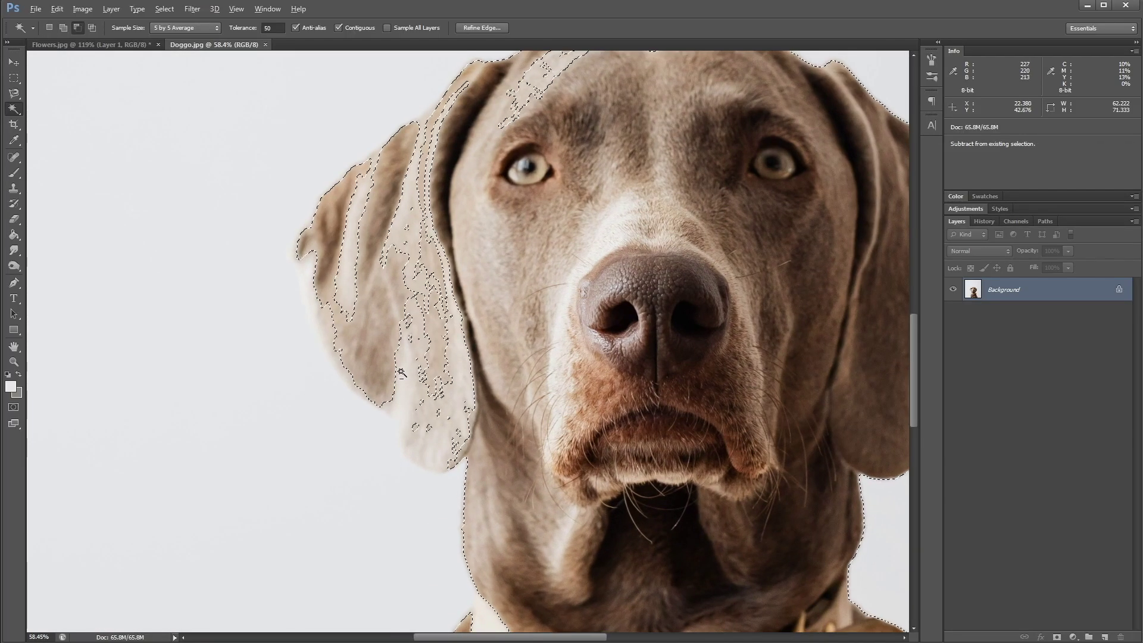
pyautogui.scroll(-2, 401, 372)
pyautogui.scroll(-1, 400, 372)
pyautogui.hotkey('ctrl', 'd')
pyautogui.doubleClick(267, 28)
pyautogui.write('10')
pyautogui.press('Return')
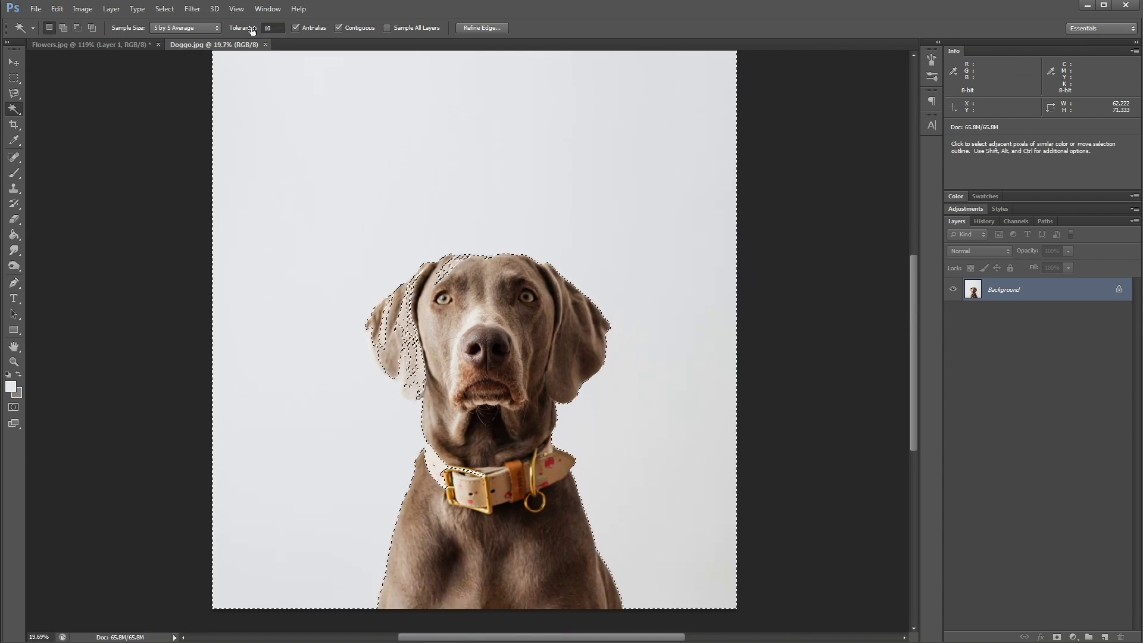
pyautogui.click(382, 107)
pyautogui.scroll(2, 720, 143)
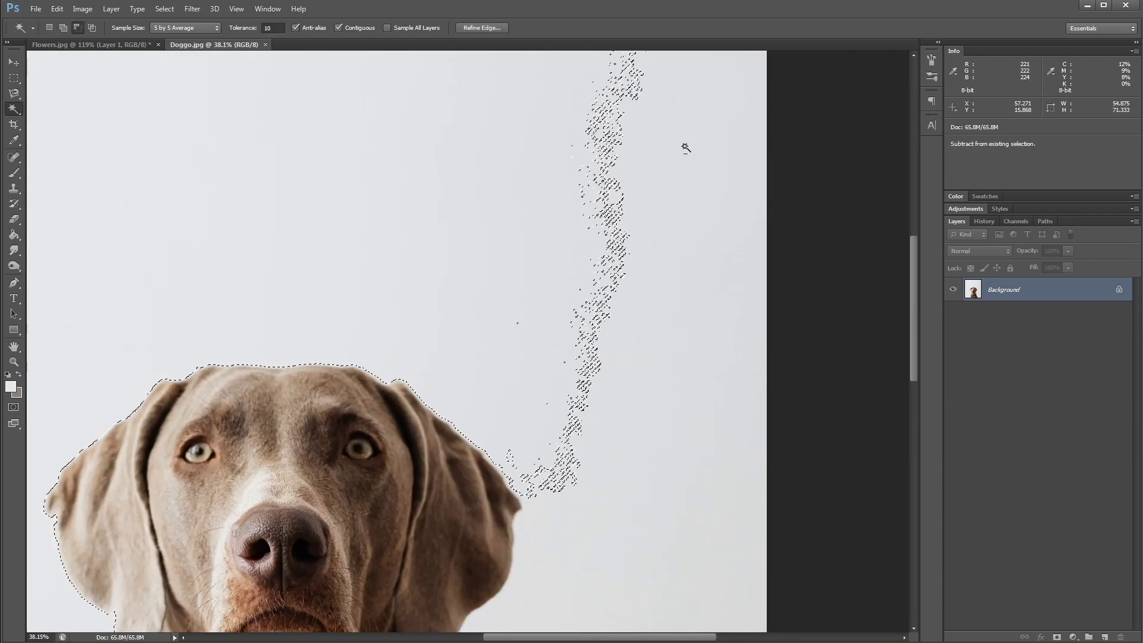
pyautogui.scroll(-1, 684, 146)
pyautogui.scroll(-1, 670, 168)
pyautogui.doubleClick(267, 28)
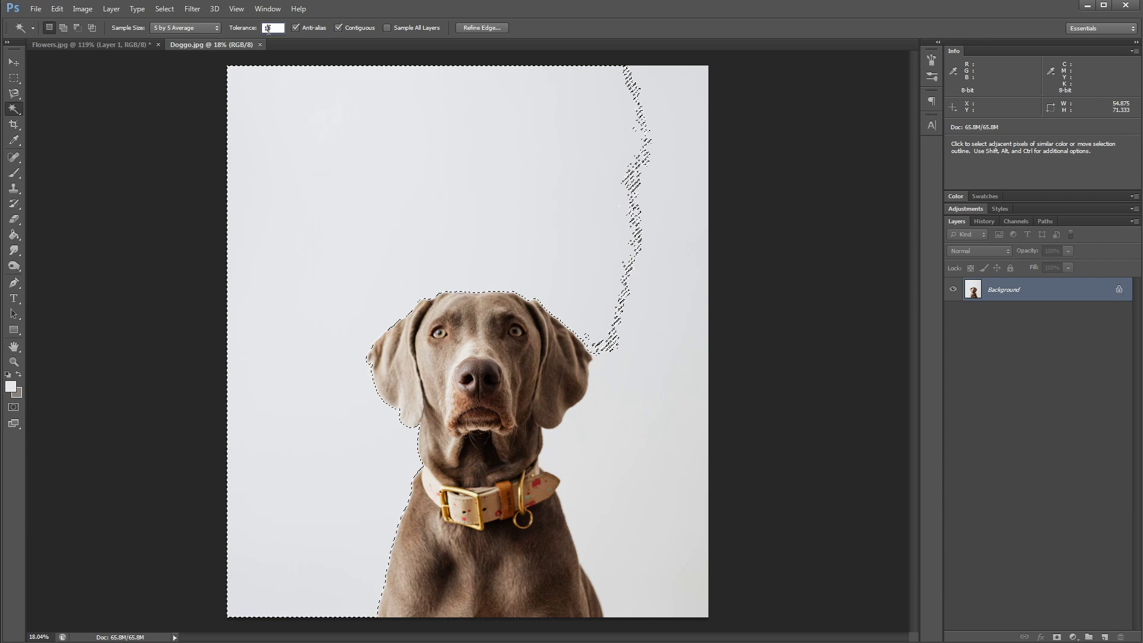
pyautogui.write('20')
pyautogui.hotkey('ctrl', 'd')
pyautogui.click(605, 272)
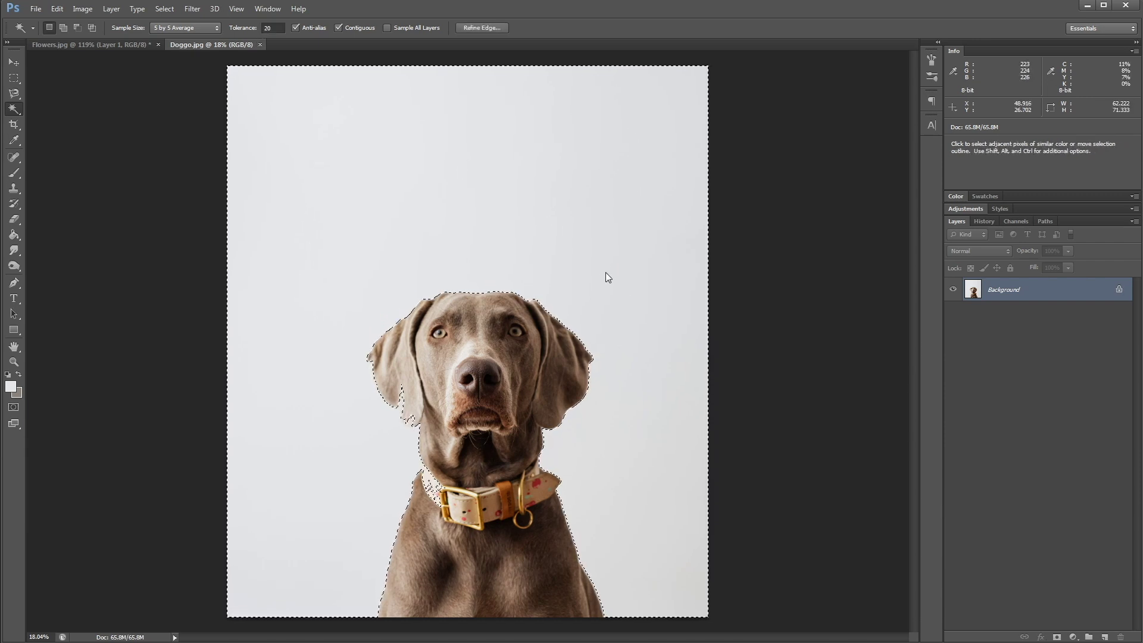
pyautogui.scroll(3, 395, 432)
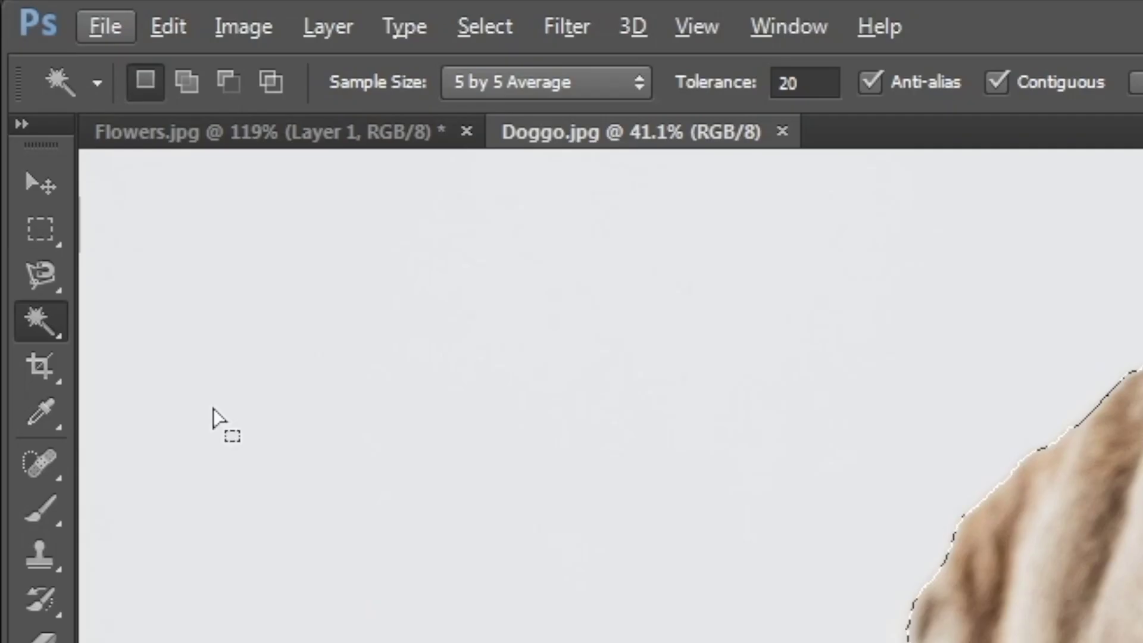
# Subtract the stray area along the dog's ear from the selection with the freehand Lasso
pyautogui.click(19, 96)
pyautogui.click(97, 278)
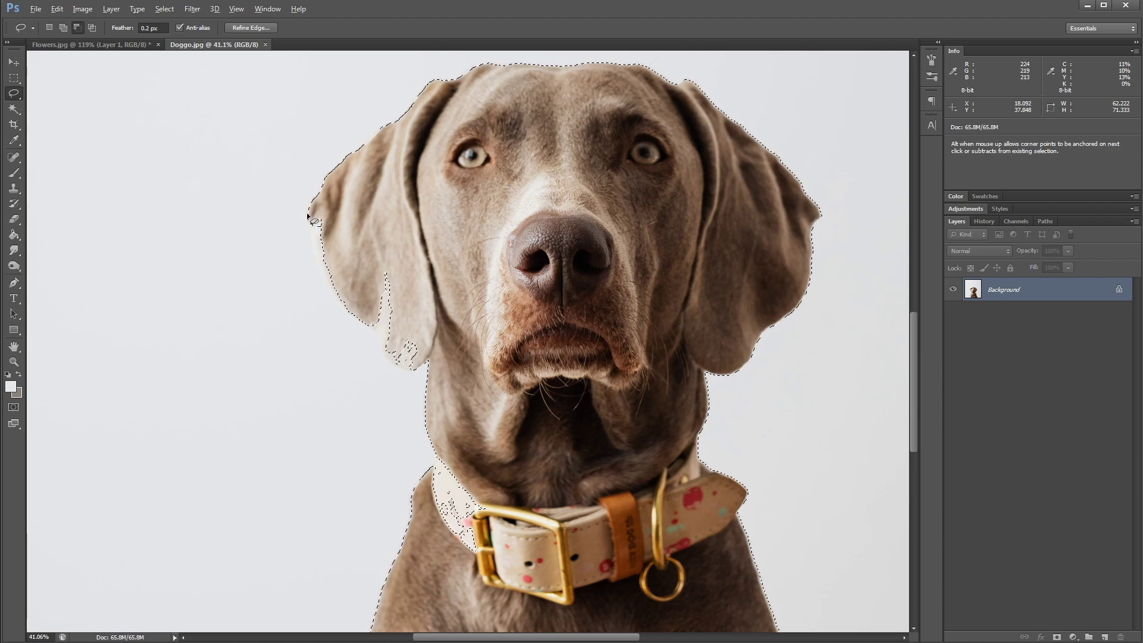
pyautogui.moveTo(310, 215); pyautogui.dragTo(317, 255)
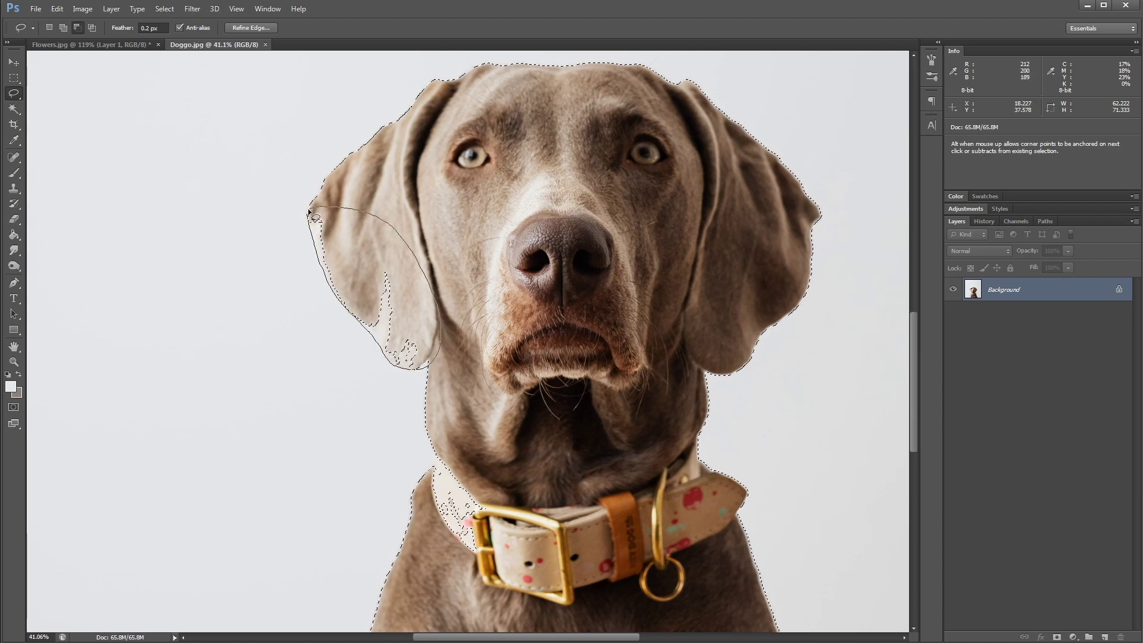
pyautogui.moveTo(314, 217); pyautogui.dragTo(313, 214)
pyautogui.scroll(-5, 406, 266)
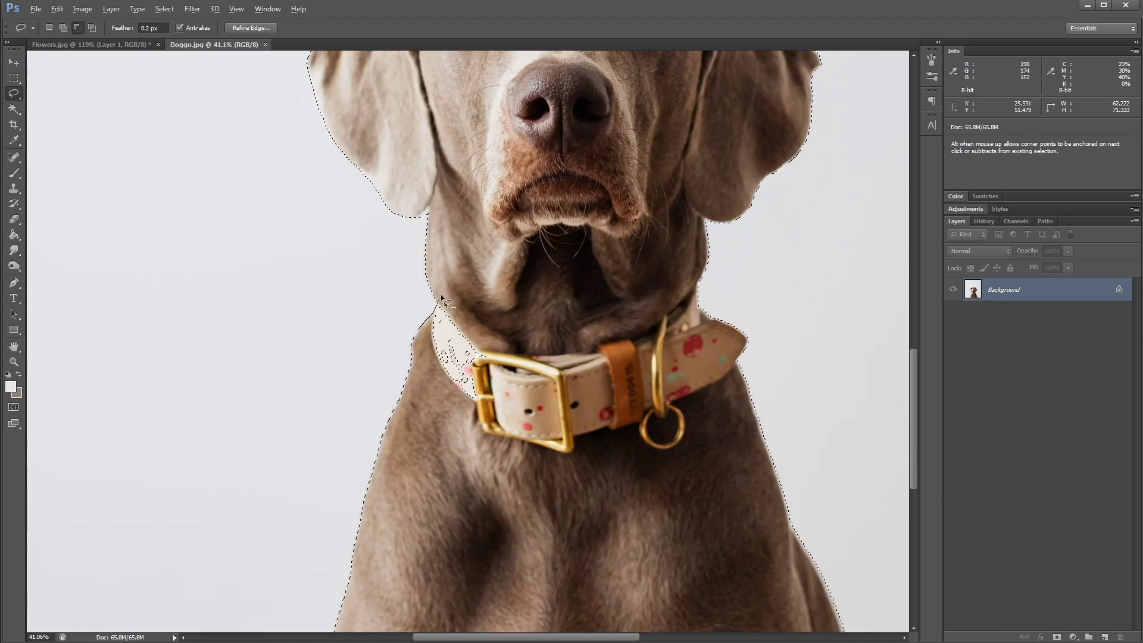
pyautogui.moveTo(430, 327); pyautogui.dragTo(431, 321)
pyautogui.scroll(-1, 456, 338)
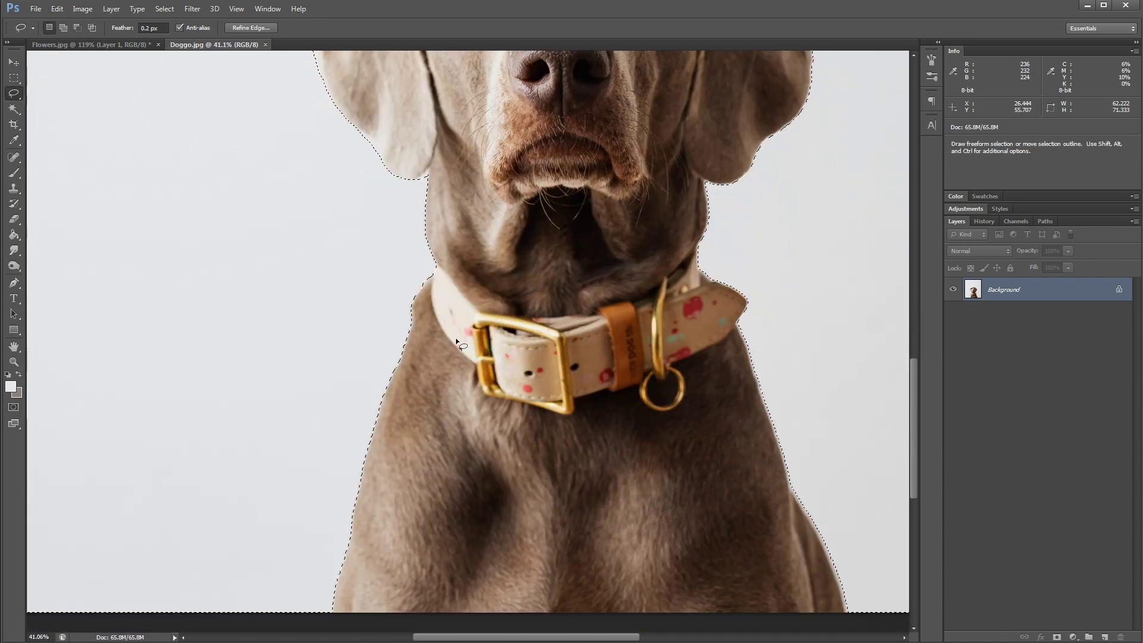
pyautogui.press('z')
# Fit the photo in view, invert the selection, copy the dog to Layer 1, and hide Background
pyautogui.rightClick(530, 314)
pyautogui.click(531, 313)
pyautogui.press('m')
pyautogui.rightClick(481, 312)
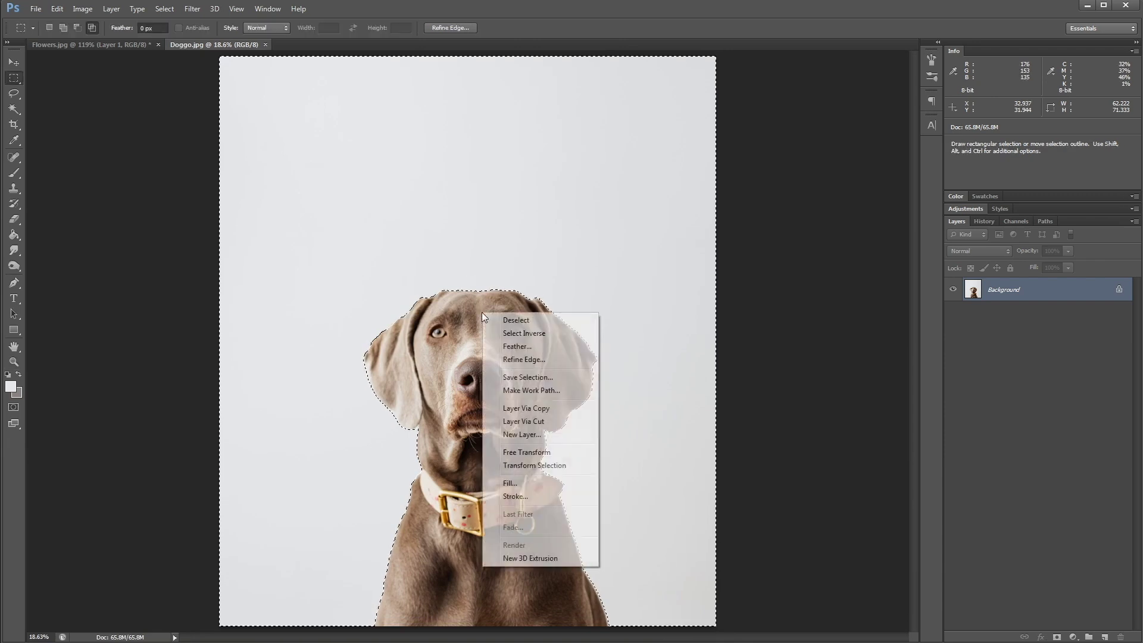
pyautogui.click(515, 333)
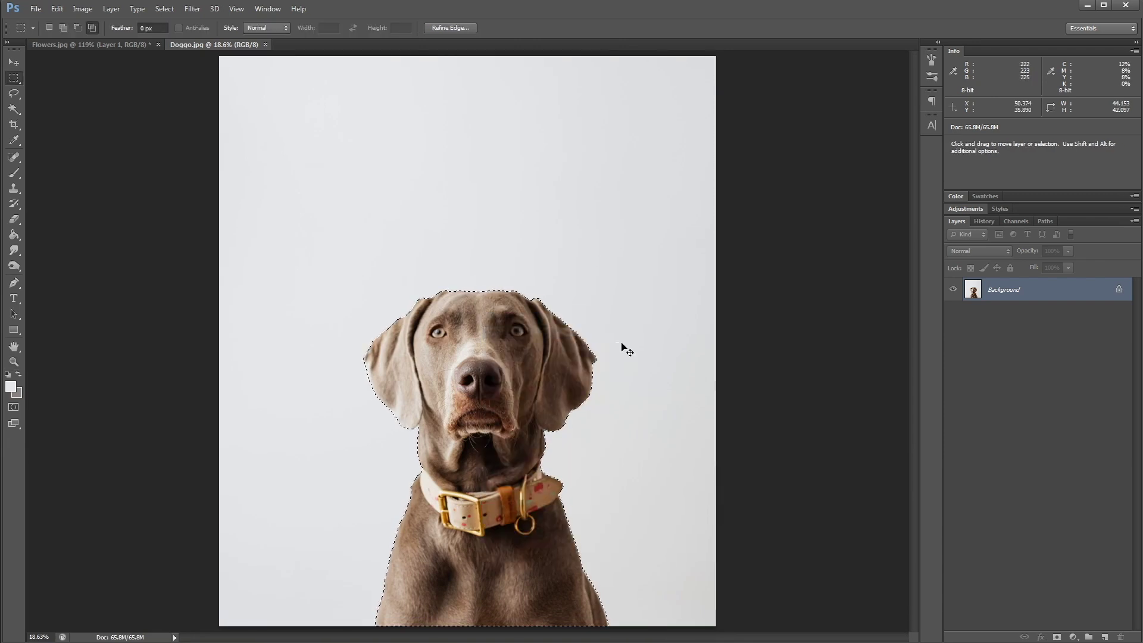
pyautogui.hotkey('ctrl', 'j')
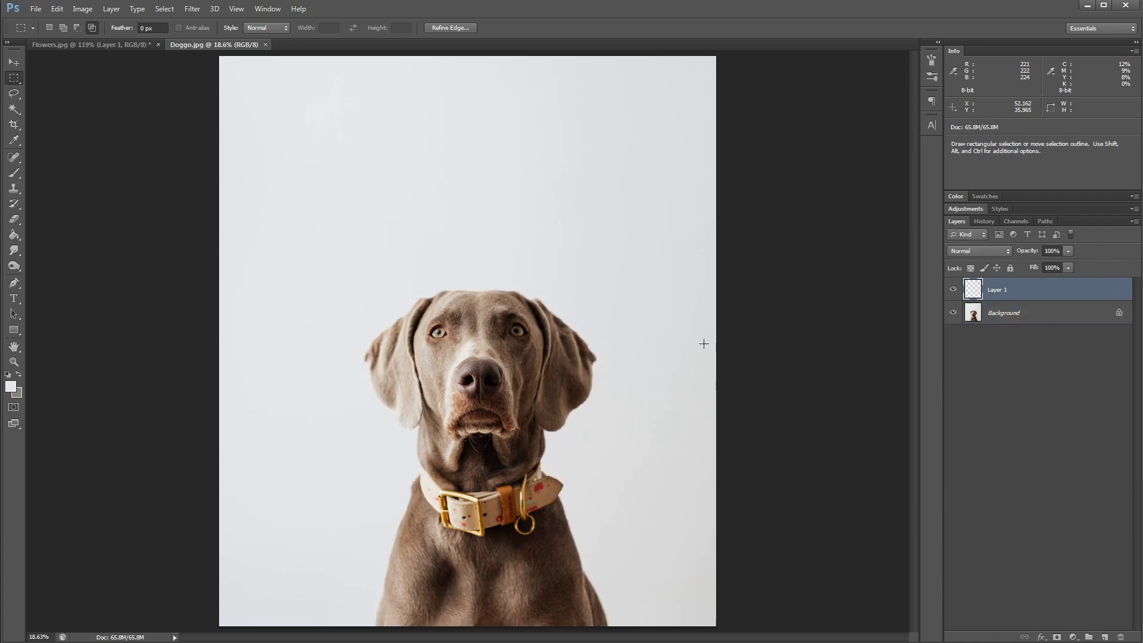
pyautogui.click(953, 313)
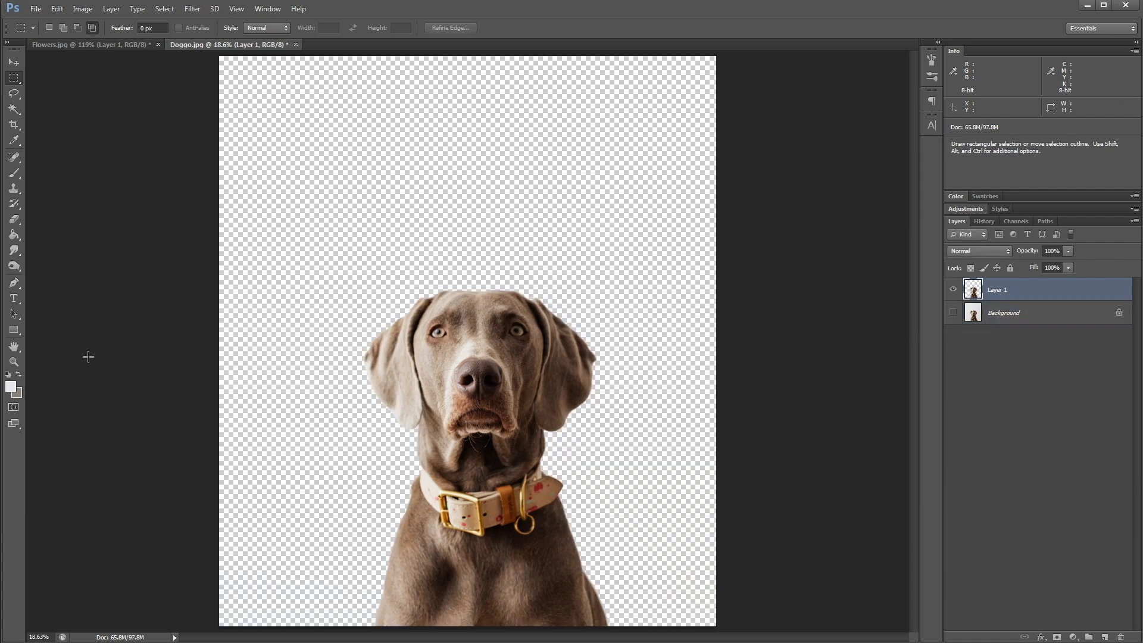
pyautogui.scroll(2, 527, 561)
pyautogui.scroll(2, 526, 562)
pyautogui.scroll(2, 527, 561)
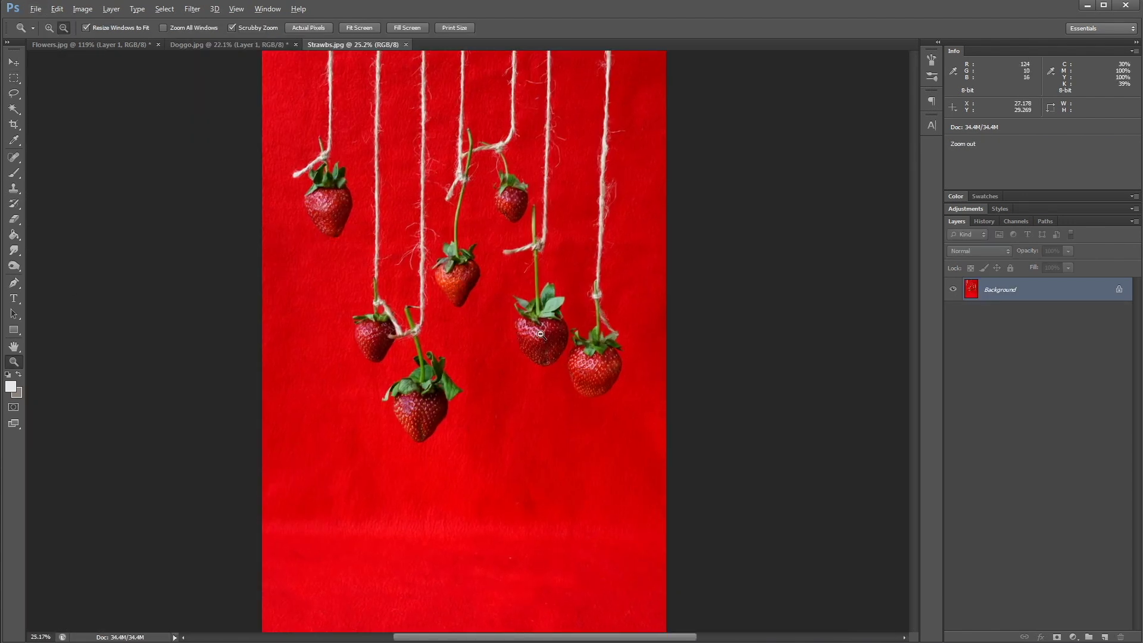
# Zoom in on the lower strawberries and try Color Range before cancelling it
pyautogui.moveTo(325, 339); pyautogui.dragTo(405, 307)
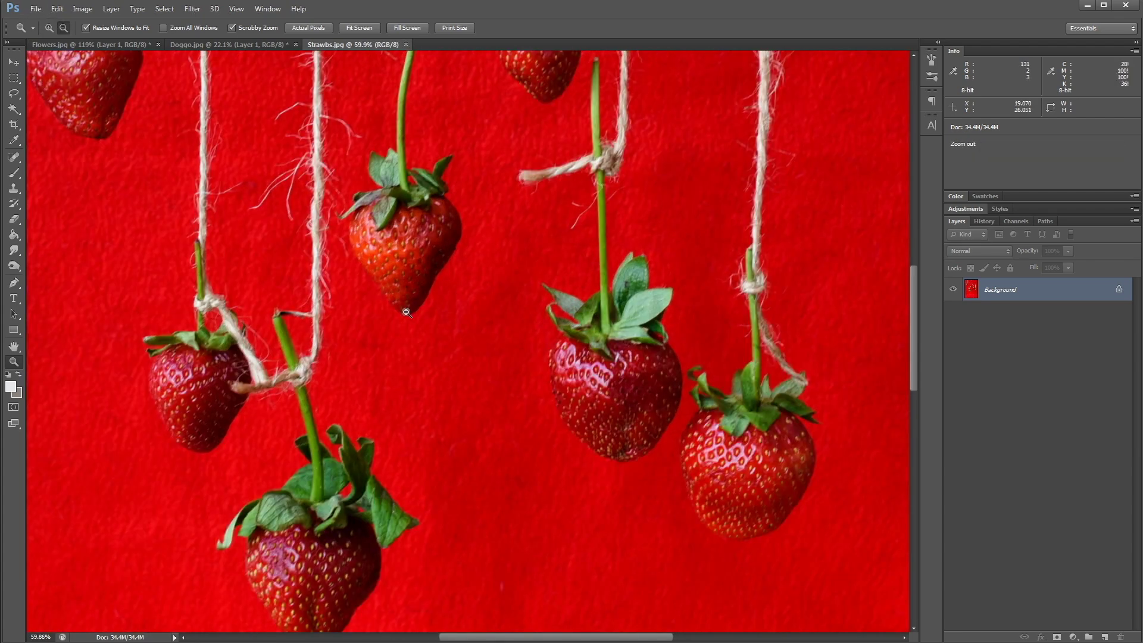
pyautogui.moveTo(406, 308); pyautogui.dragTo(349, 537)
pyautogui.scroll(-1, 349, 537)
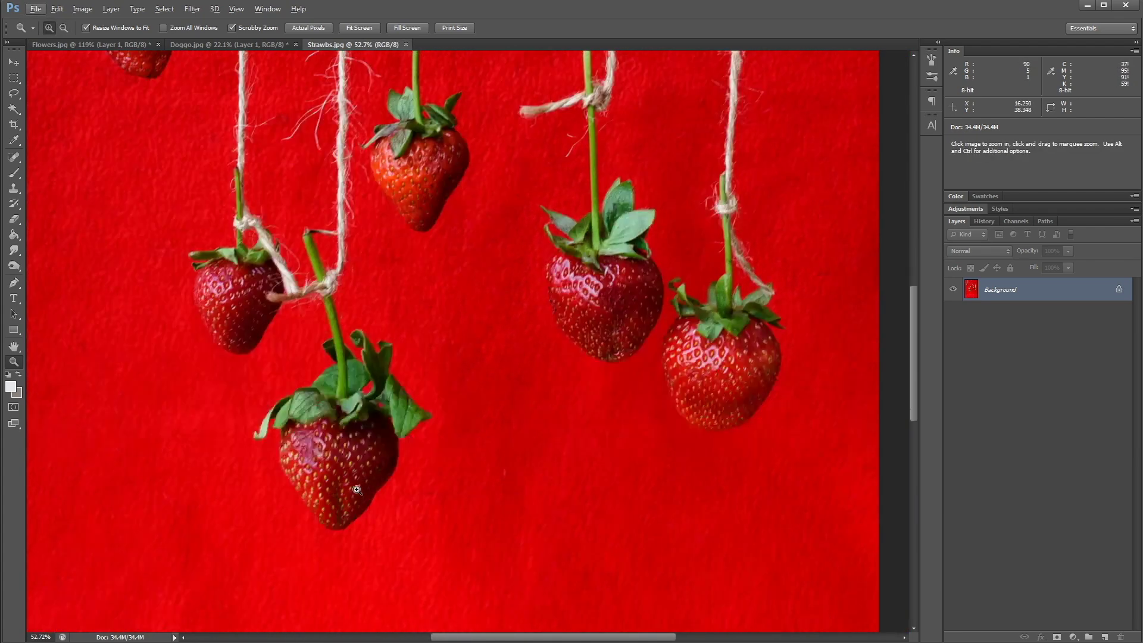
pyautogui.scroll(-1, 352, 509)
pyautogui.click(165, 9)
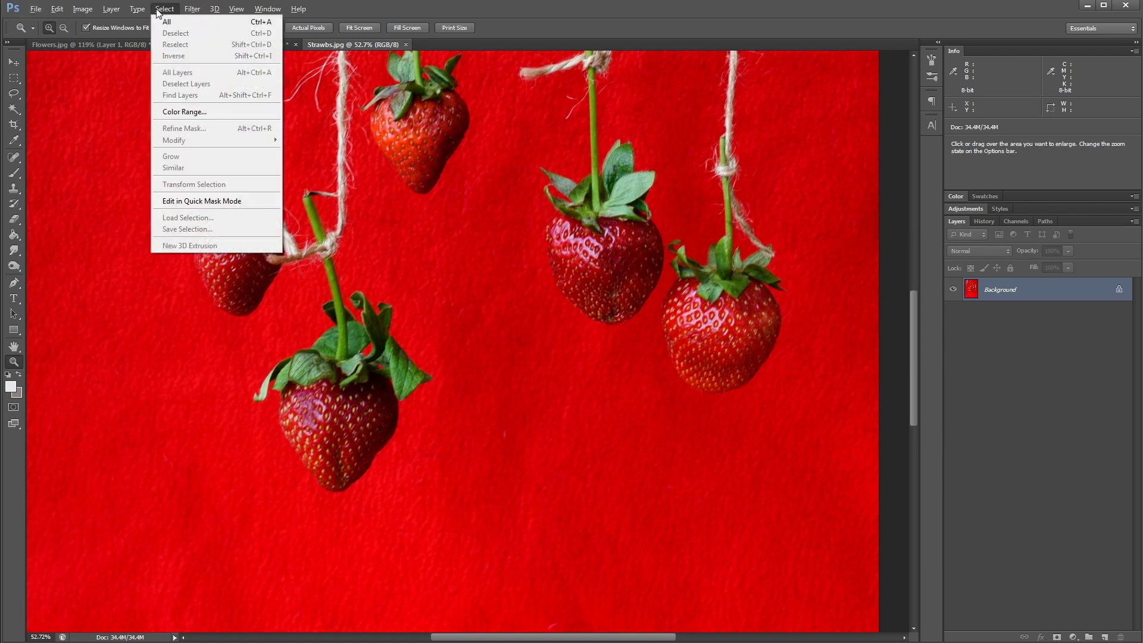
pyautogui.click(178, 108)
pyautogui.moveTo(128, 157); pyautogui.dragTo(178, 158)
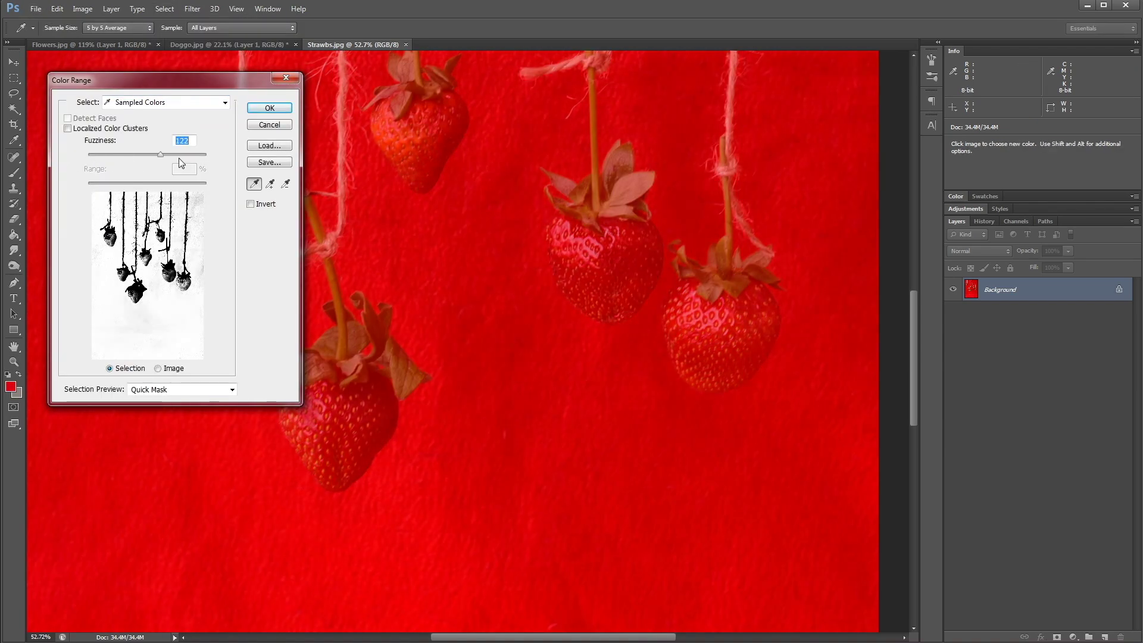
pyautogui.click(269, 124)
# Try the Magic Wand on the red background and strawberry, deselect, and adjust the zoom
pyautogui.press('w')
pyautogui.click(156, 197)
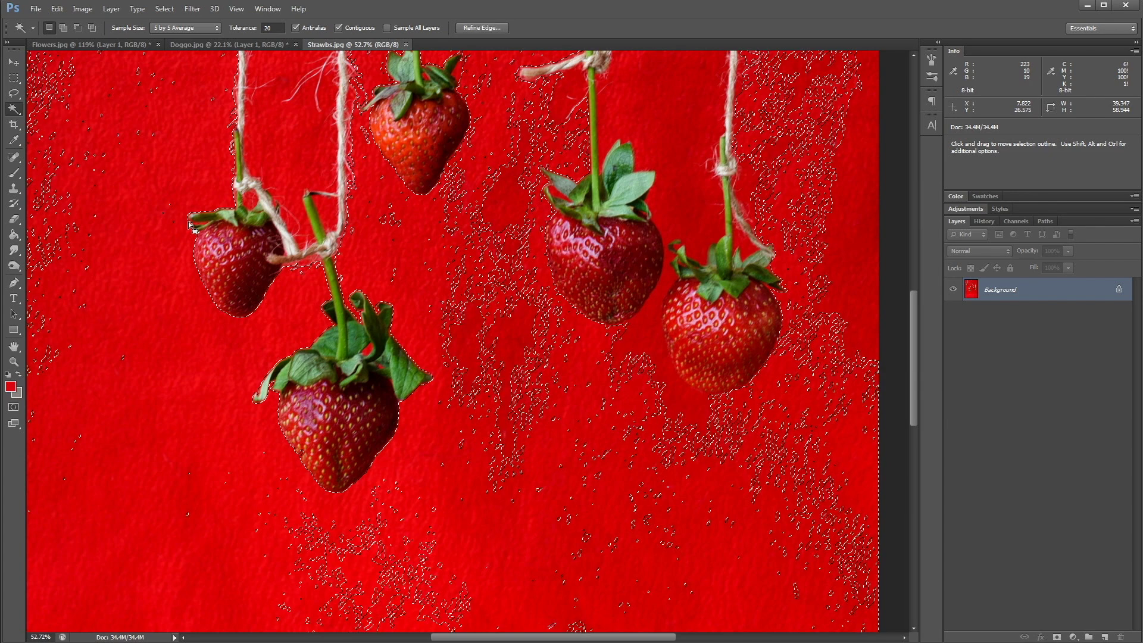
pyautogui.click(326, 432)
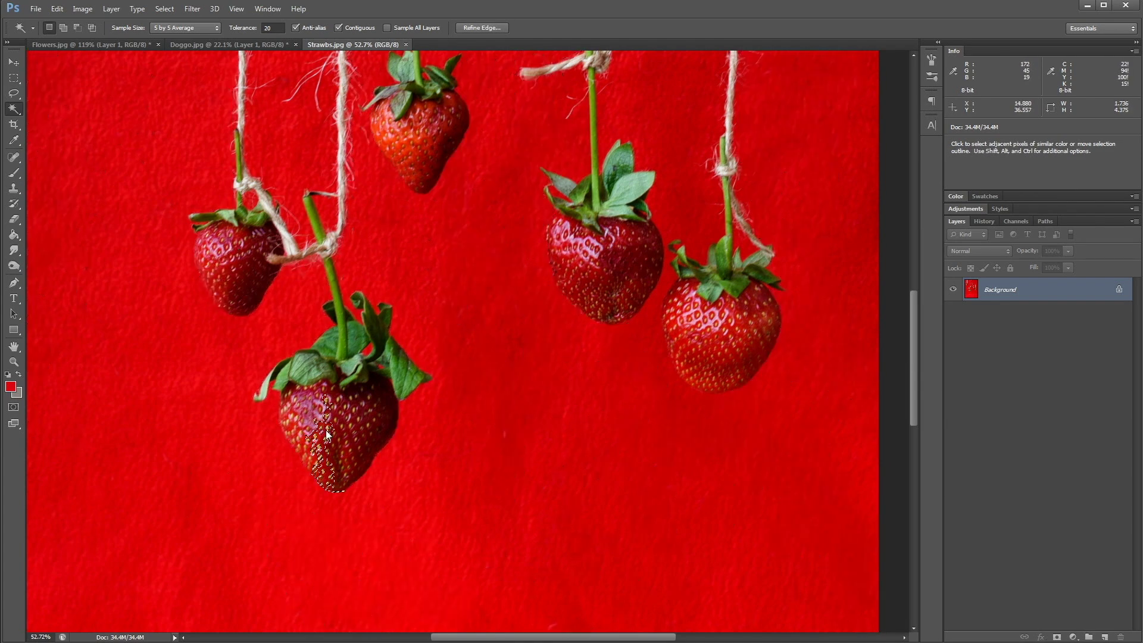
pyautogui.press('m')
pyautogui.hotkey('ctrl', 'd')
pyautogui.scroll(4, 335, 415)
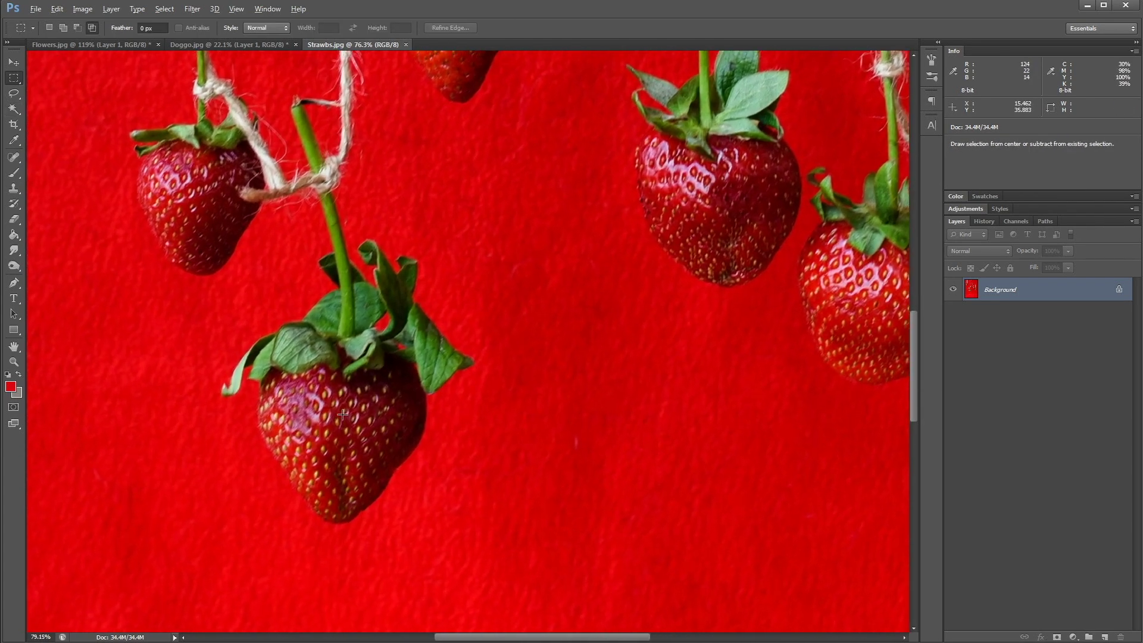
pyautogui.scroll(-5, 342, 414)
pyautogui.scroll(6, 347, 429)
pyautogui.scroll(-3, 348, 446)
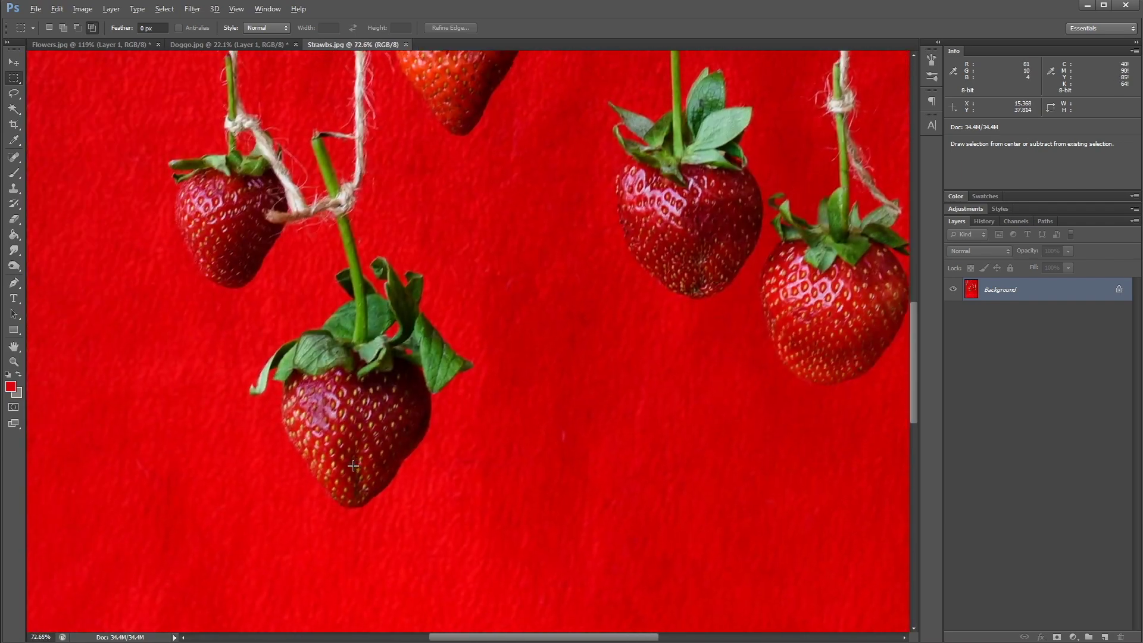
pyautogui.scroll(2, 352, 462)
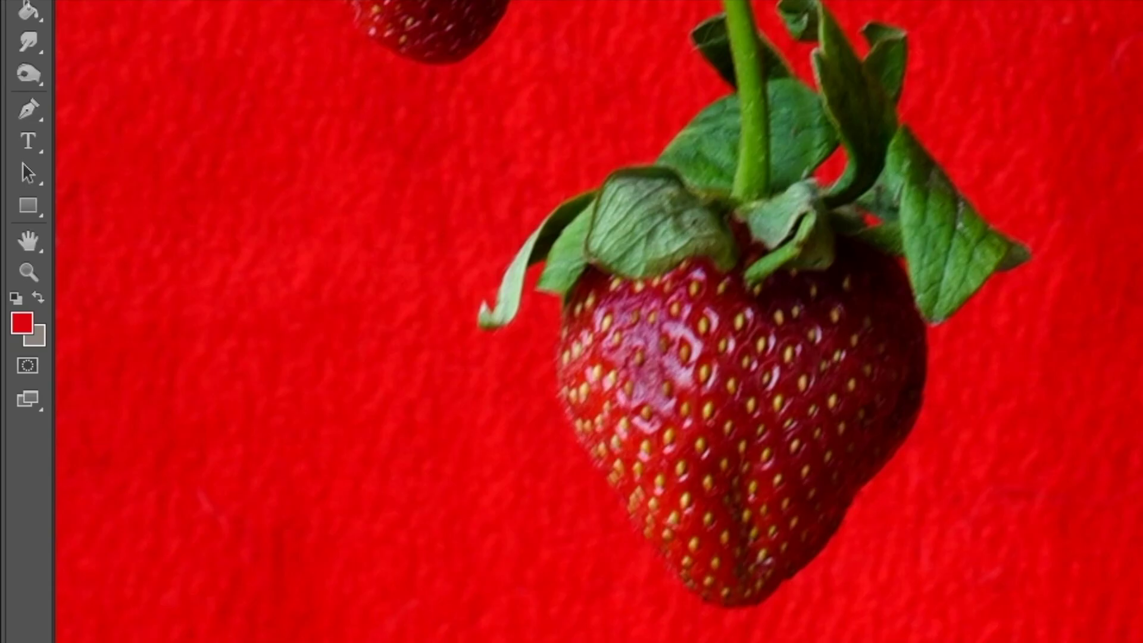
pyautogui.click(716, 172)
pyautogui.rightClick(717, 173)
pyautogui.click(781, 307)
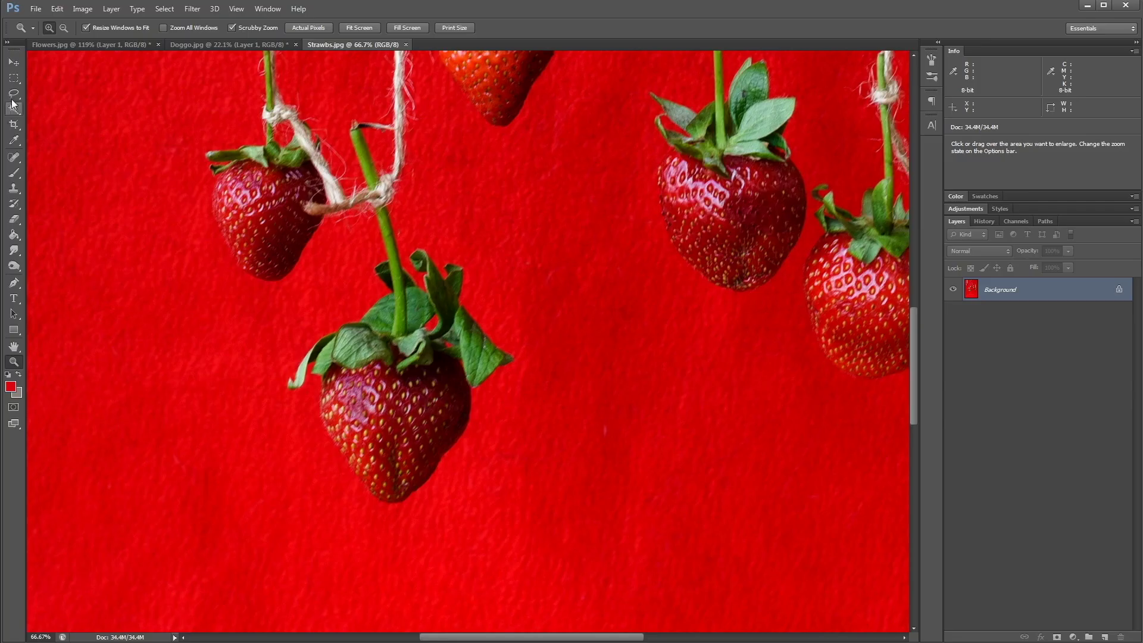
# Choose the Magnetic Lasso from the lasso flyout and edit its Frequency value
pyautogui.click(15, 93)
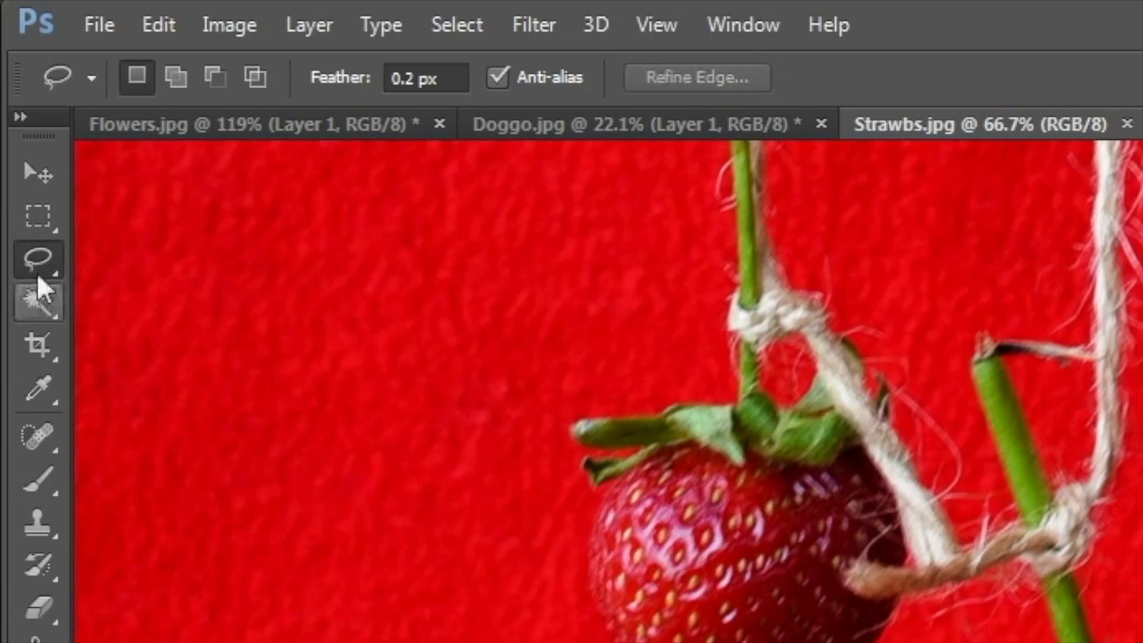
pyautogui.moveTo(41, 260); pyautogui.dragTo(183, 338)
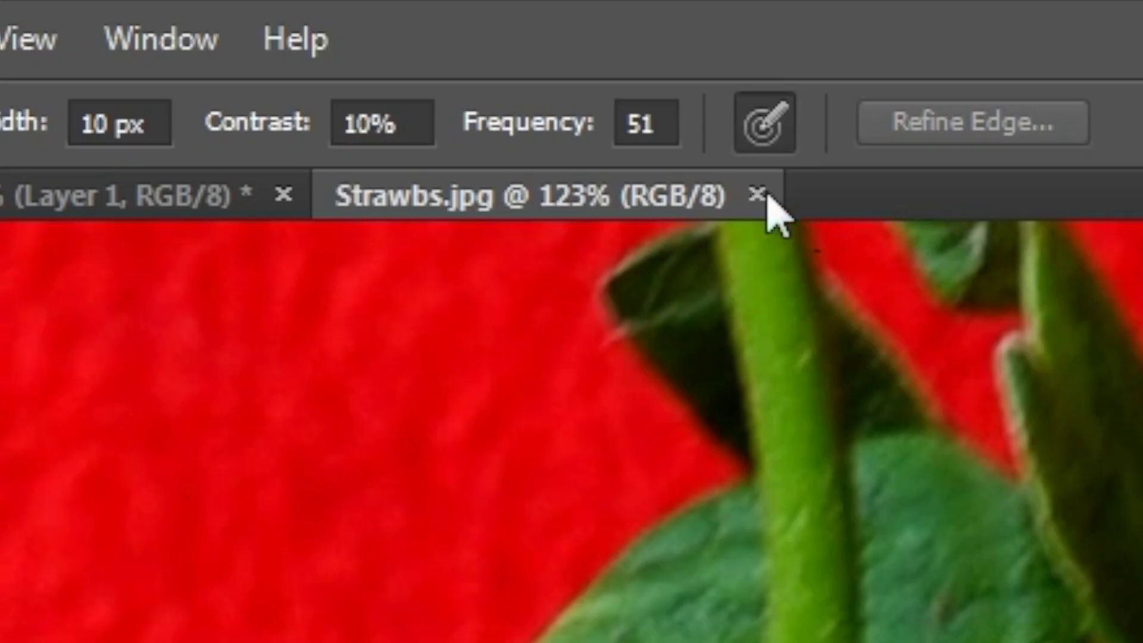
pyautogui.click(589, 142)
pyautogui.write('1')
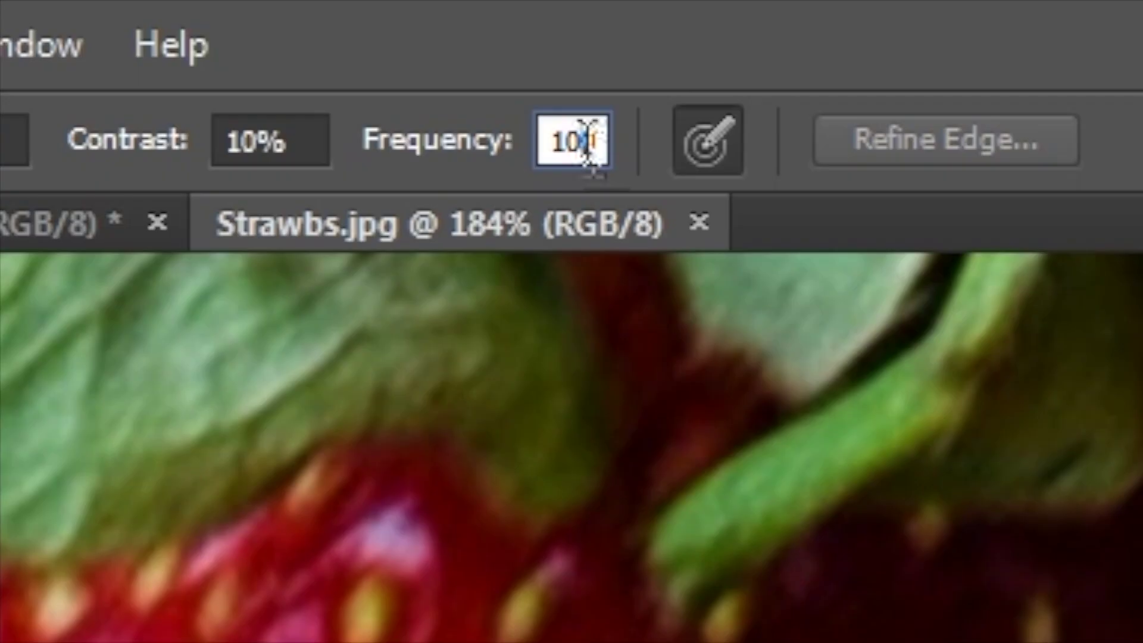
pyautogui.press('BackSpace')
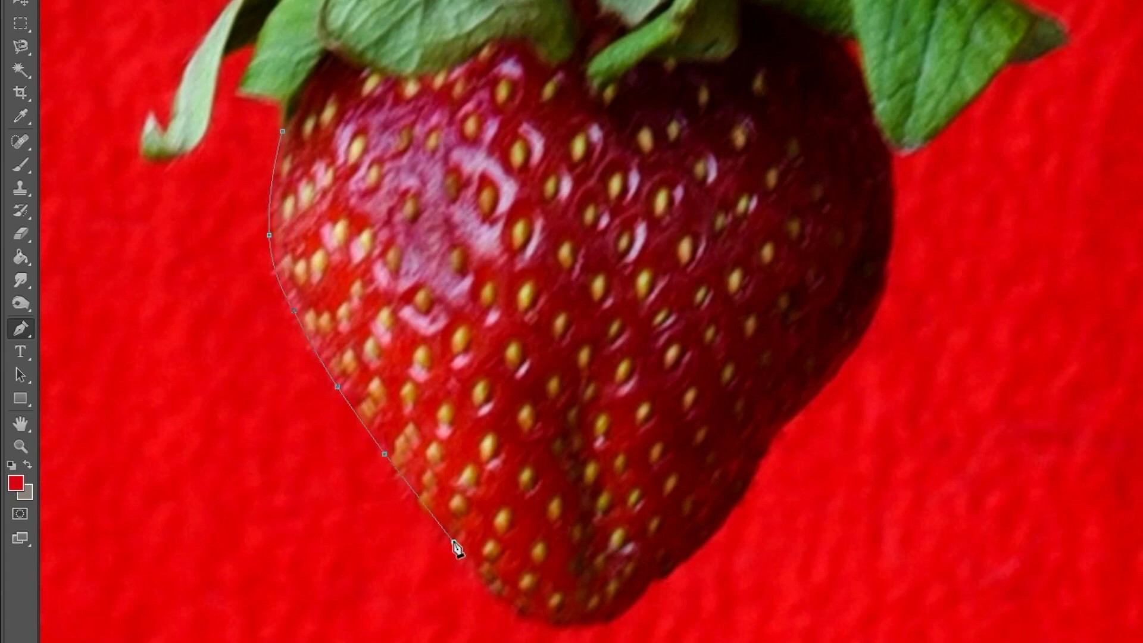
# Trace the strawberry's lower edge and right side with Pen tool anchors and curves
pyautogui.click(654, 581)
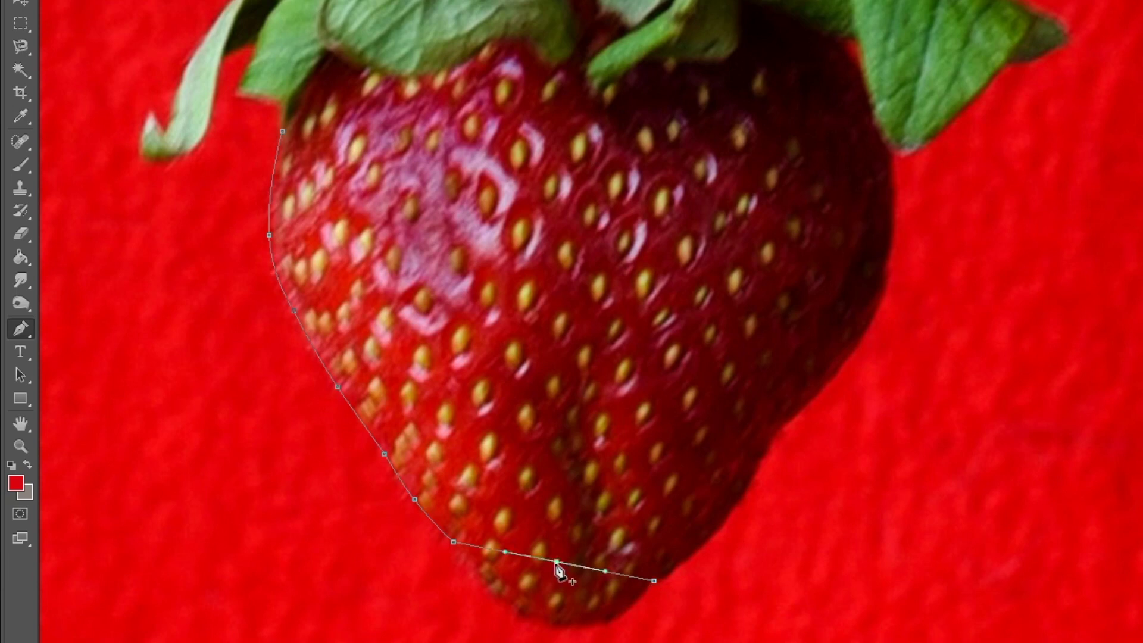
pyautogui.moveTo(556, 564); pyautogui.dragTo(497, 605)
pyautogui.click(618, 612)
pyautogui.click(778, 430)
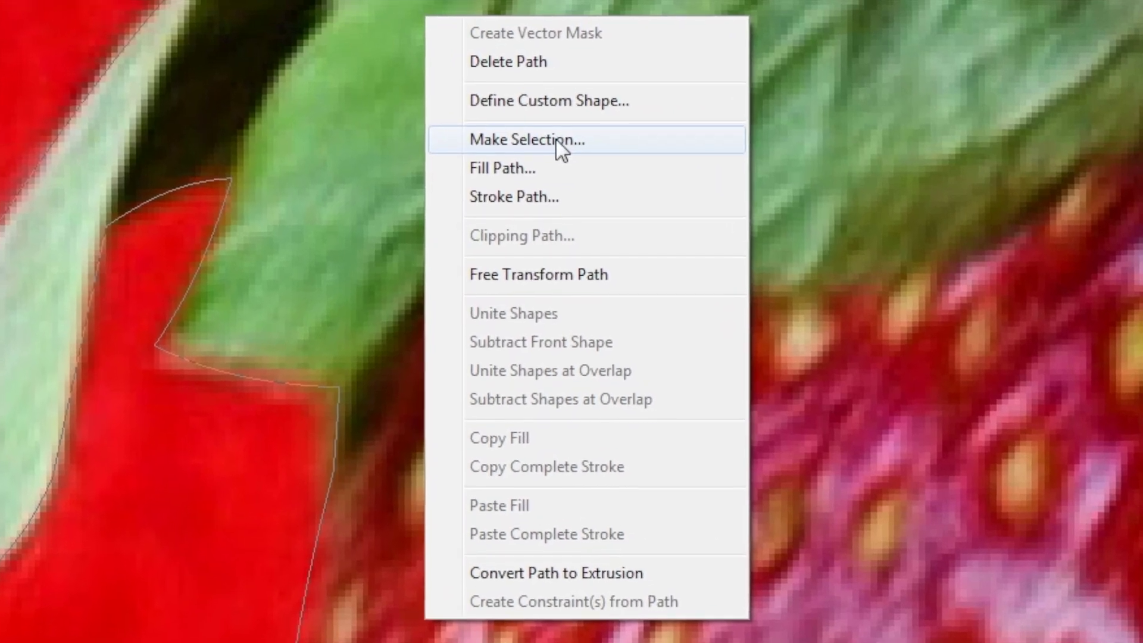
# Convert the path to a selection with a 1 px feather and hide the Background layer
pyautogui.click(556, 140)
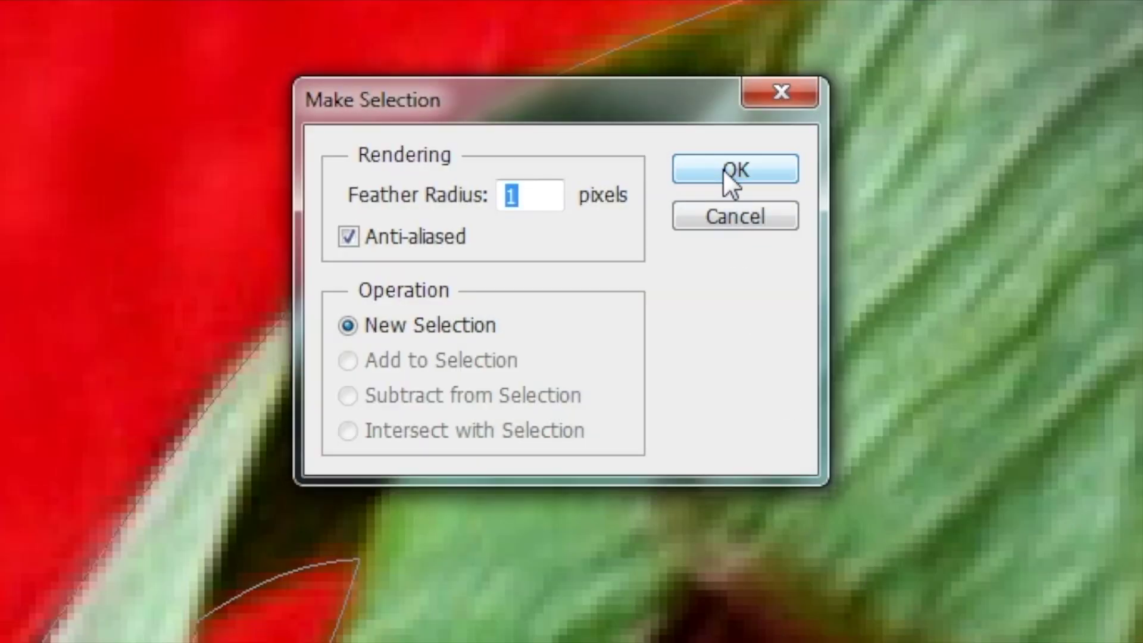
pyautogui.click(722, 169)
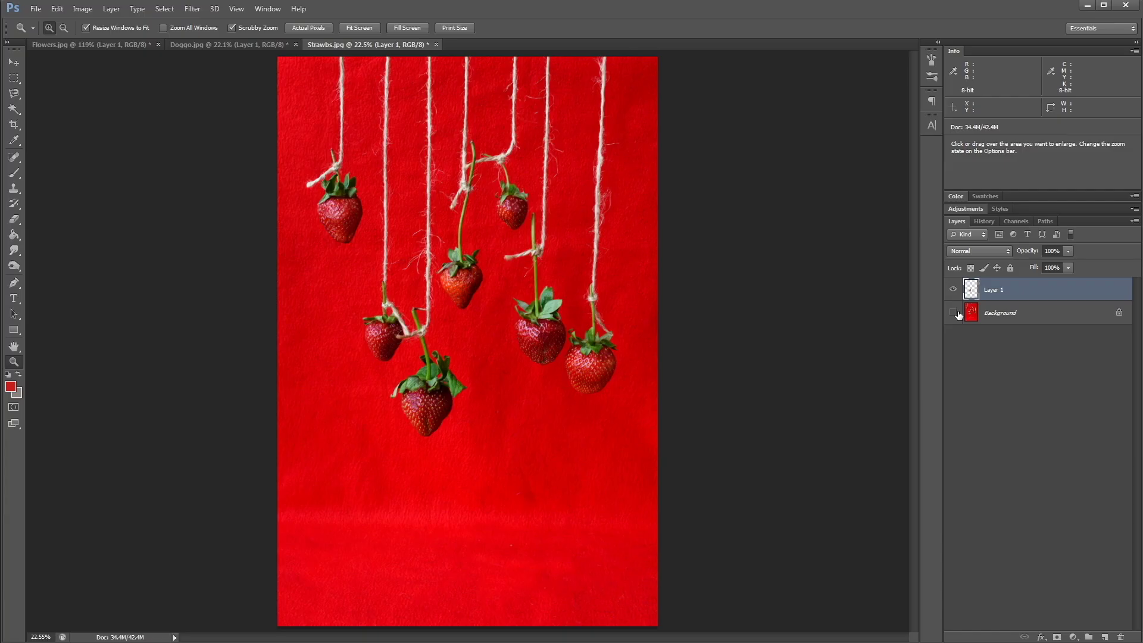
pyautogui.click(954, 313)
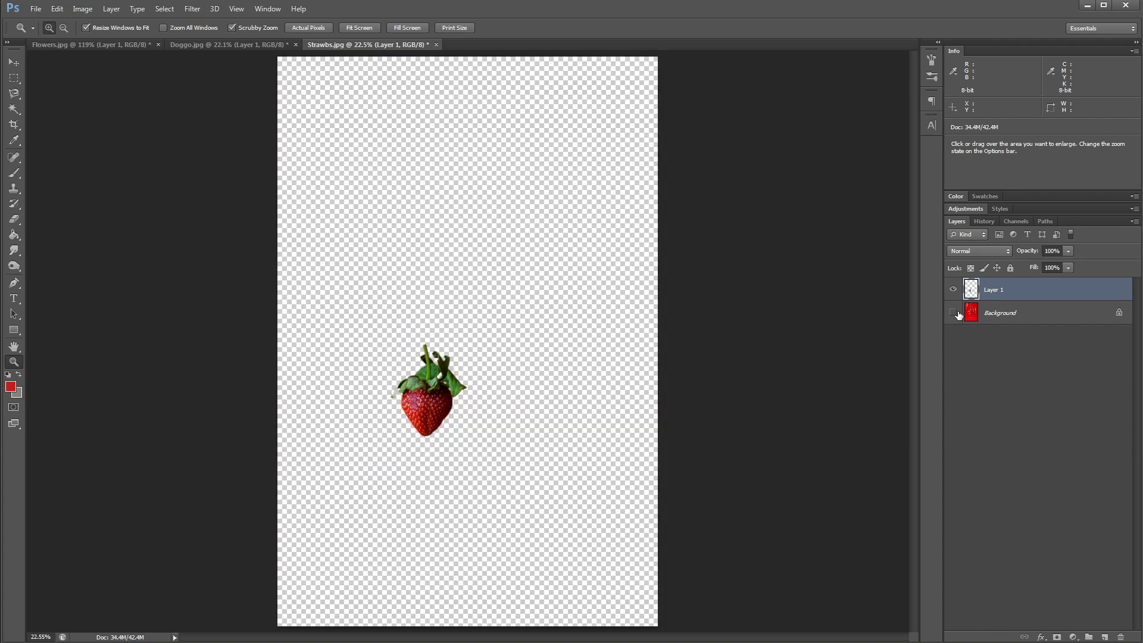
pyautogui.click(954, 313)
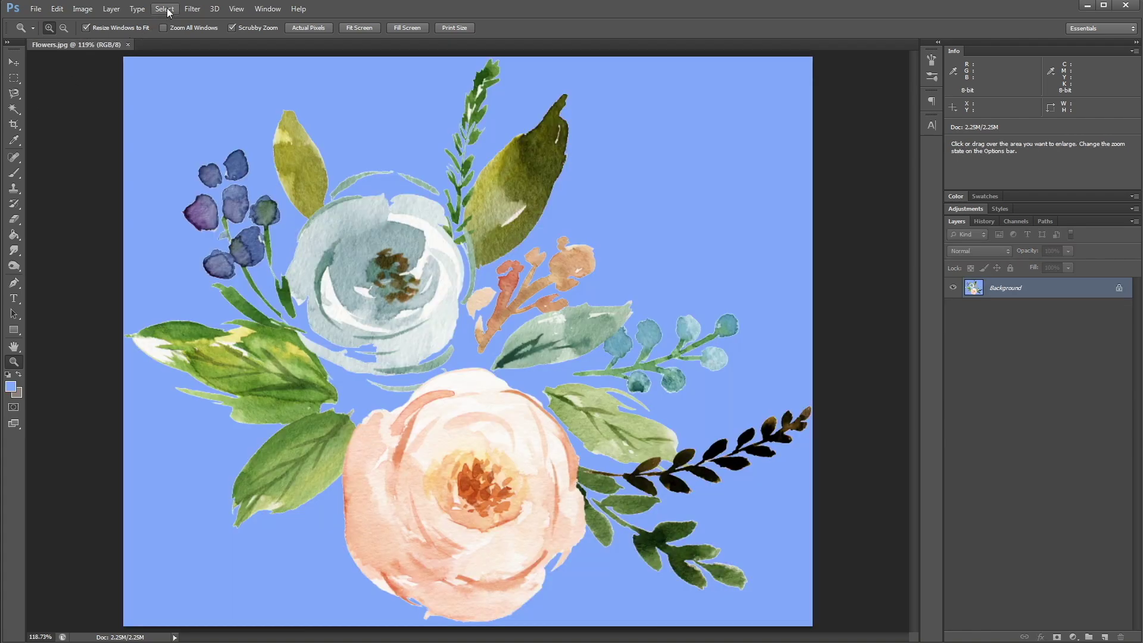
# Briefly revisit Color Range on the flowers, the dog's edge, and the strawberry's red background
pyautogui.click(167, 9)
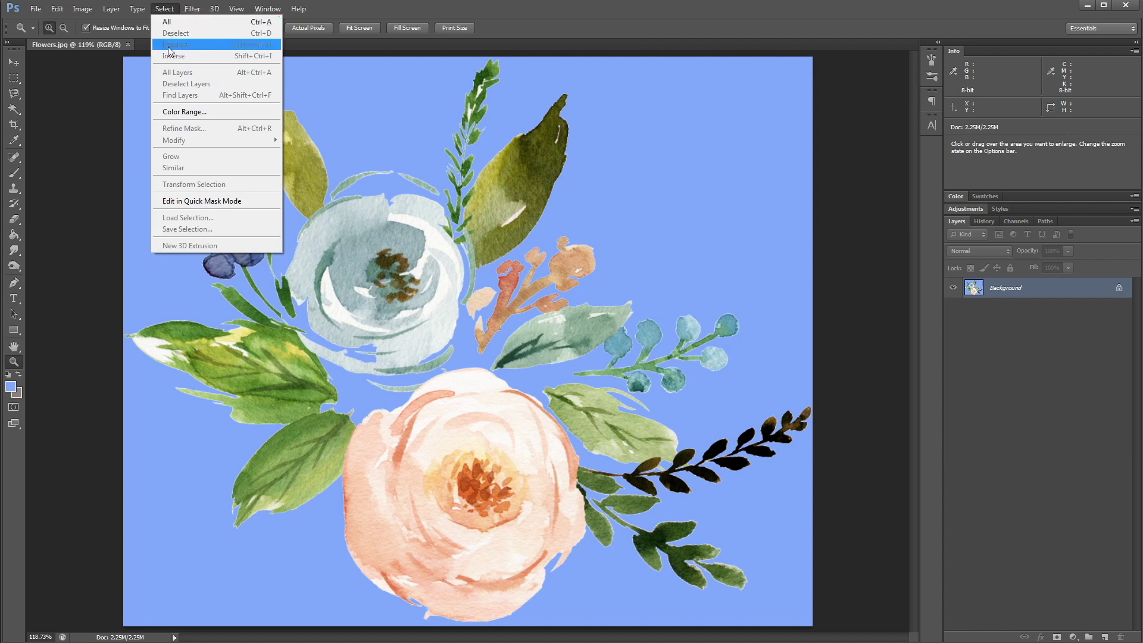
pyautogui.click(183, 107)
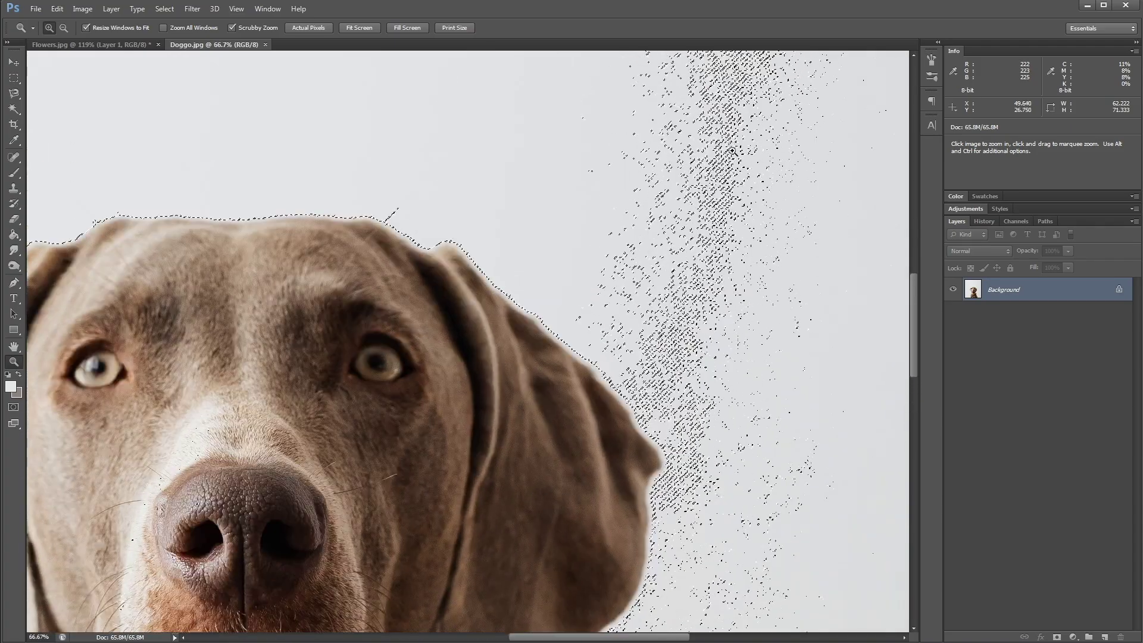
pyautogui.click(733, 152)
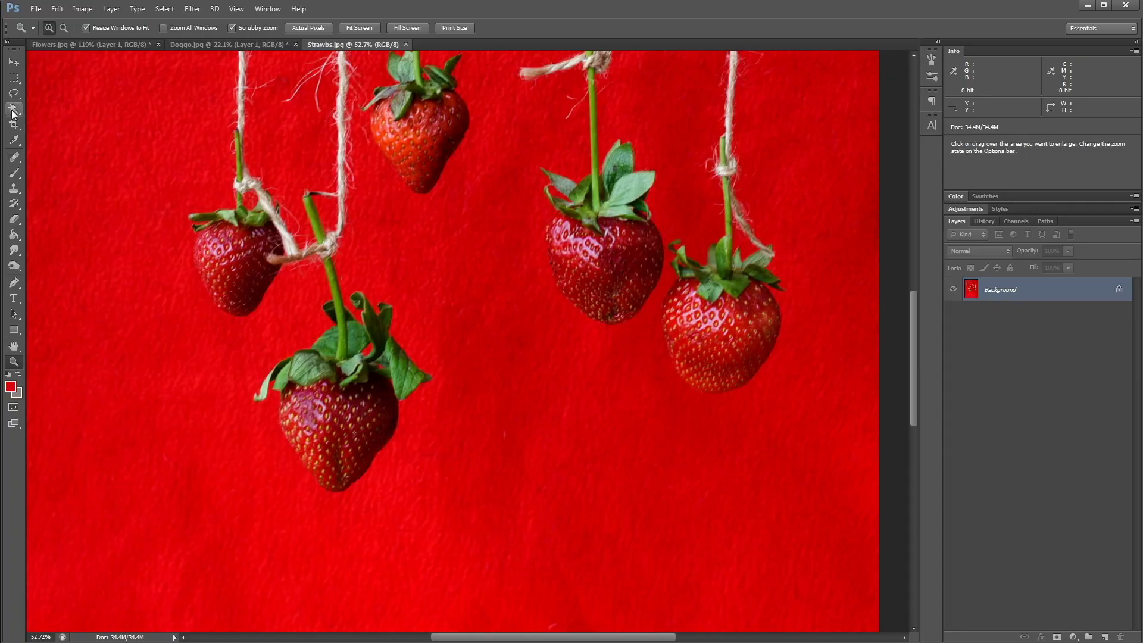
pyautogui.click(156, 196)
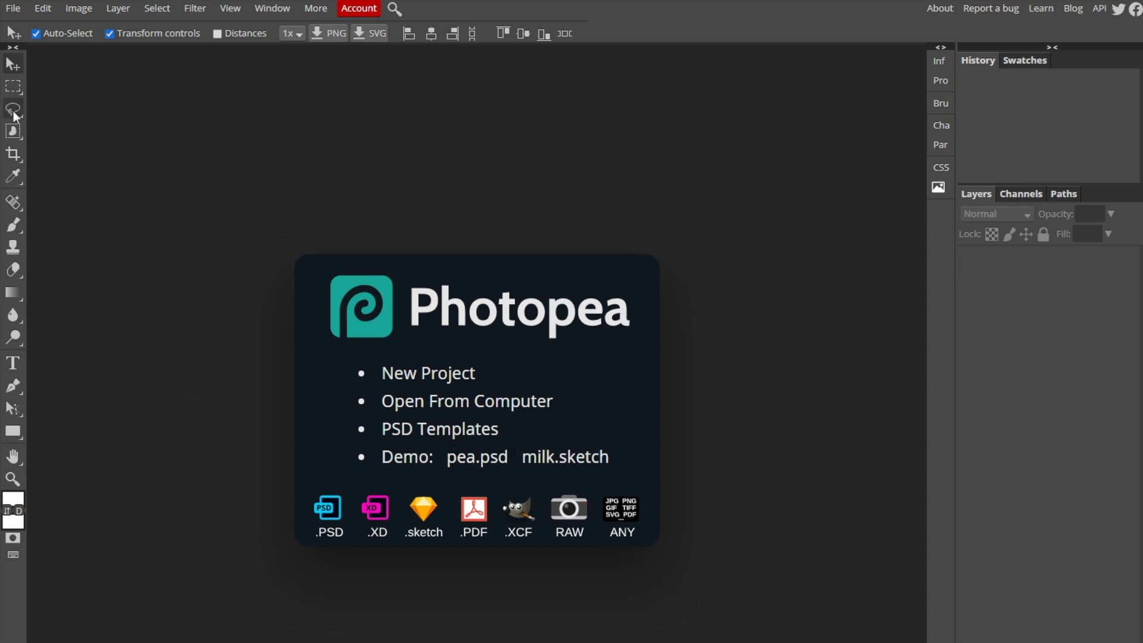
# Display Photopea's Lasso tool variants, then its standard and freehand Pen tool variants
pyautogui.rightClick(14, 114)
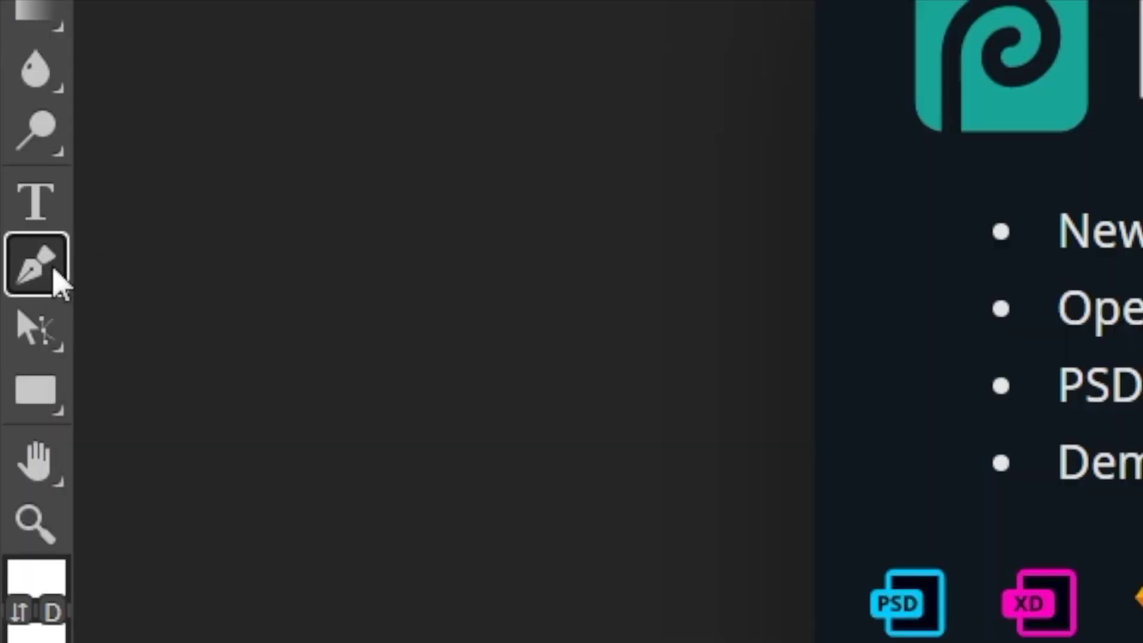
pyautogui.rightClick(19, 392)
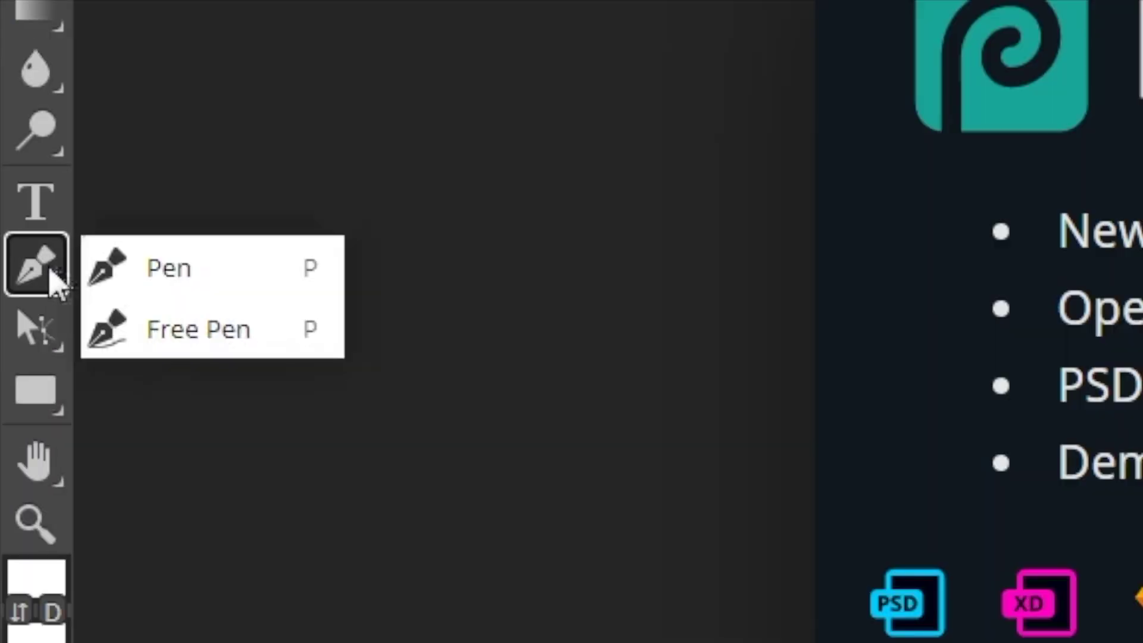